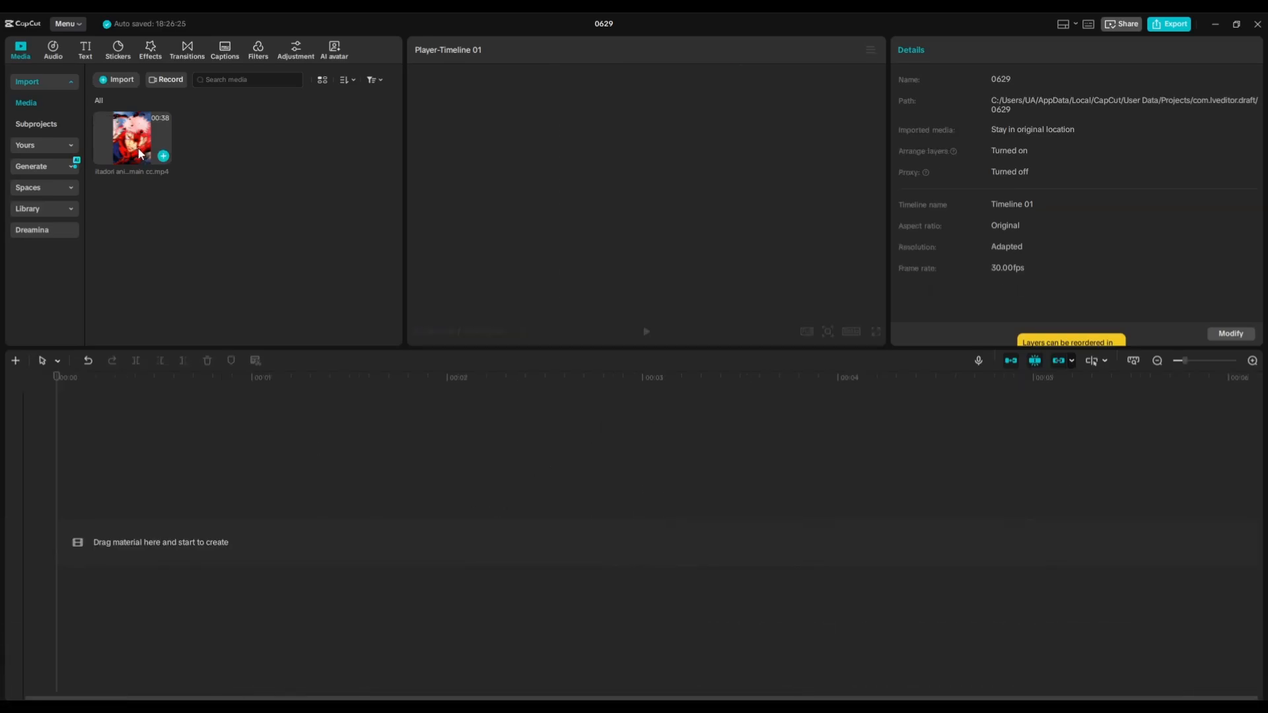
Add the imported anime video to the timeline and cut it down to the wanted scene of about six seconds.
{"action": "left_click_drag", "start_coordinate": [132, 138], "coordinate": [132, 535]}
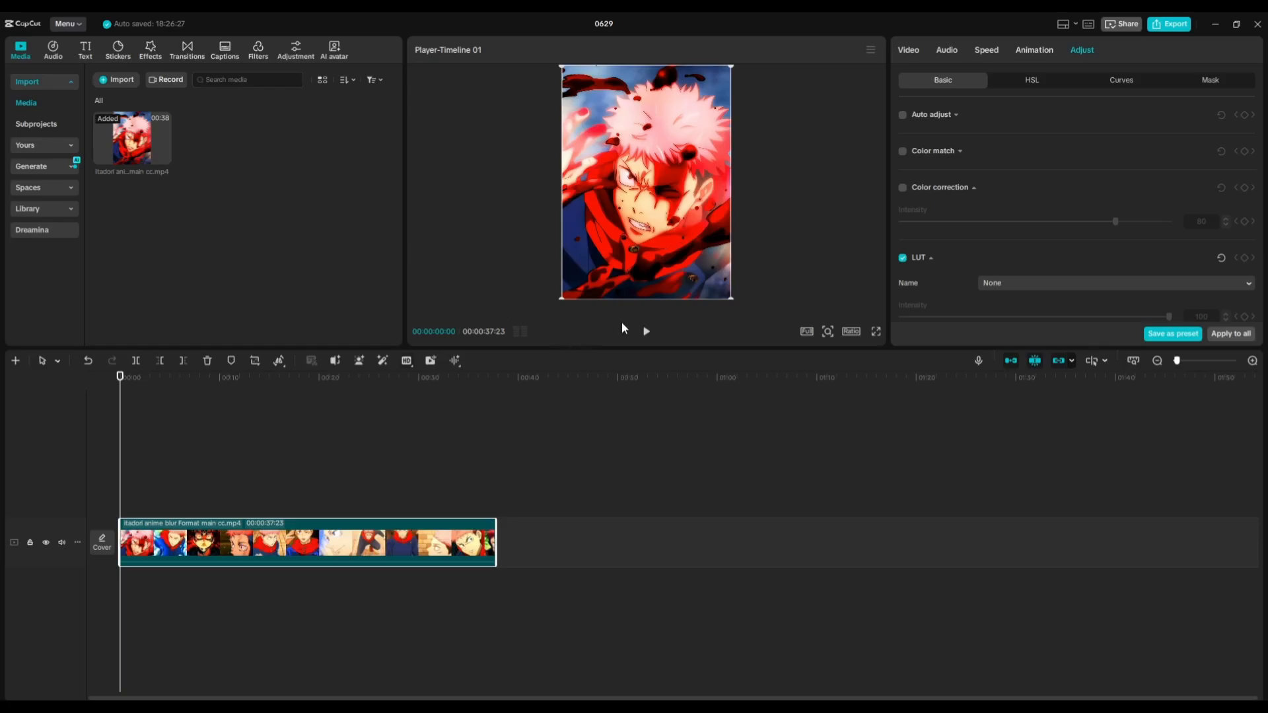
{"action": "left_click", "coordinate": [646, 330]}
{"action": "left_click_drag", "start_coordinate": [282, 394], "coordinate": [411, 417]}
{"action": "left_click", "coordinate": [337, 402]}
{"action": "left_click", "coordinate": [136, 362]}
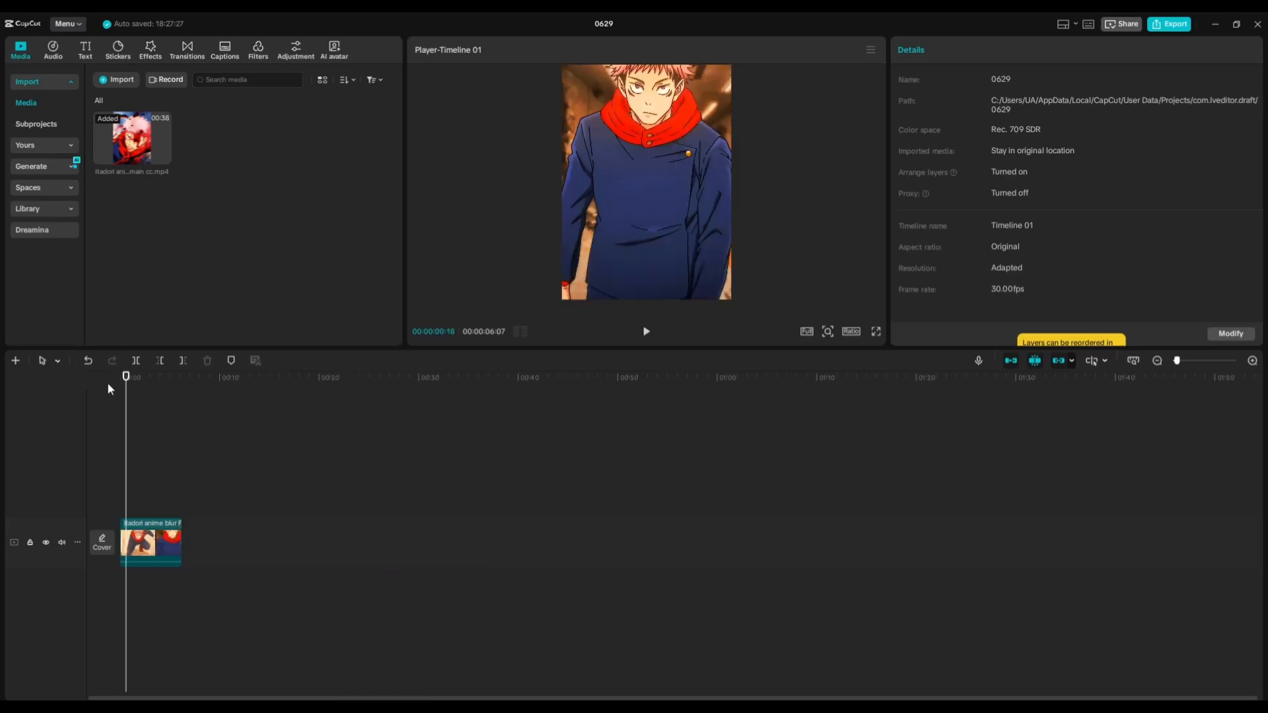
Create a freeze frame from the main video clip at 00:00:00:14.
{"action": "mouse_move", "coordinate": [125, 377]}
{"action": "left_mouse_down"}
{"action": "mouse_move", "coordinate": [113, 377]}
{"action": "mouse_move", "coordinate": [124, 385]}
{"action": "left_mouse_up"}
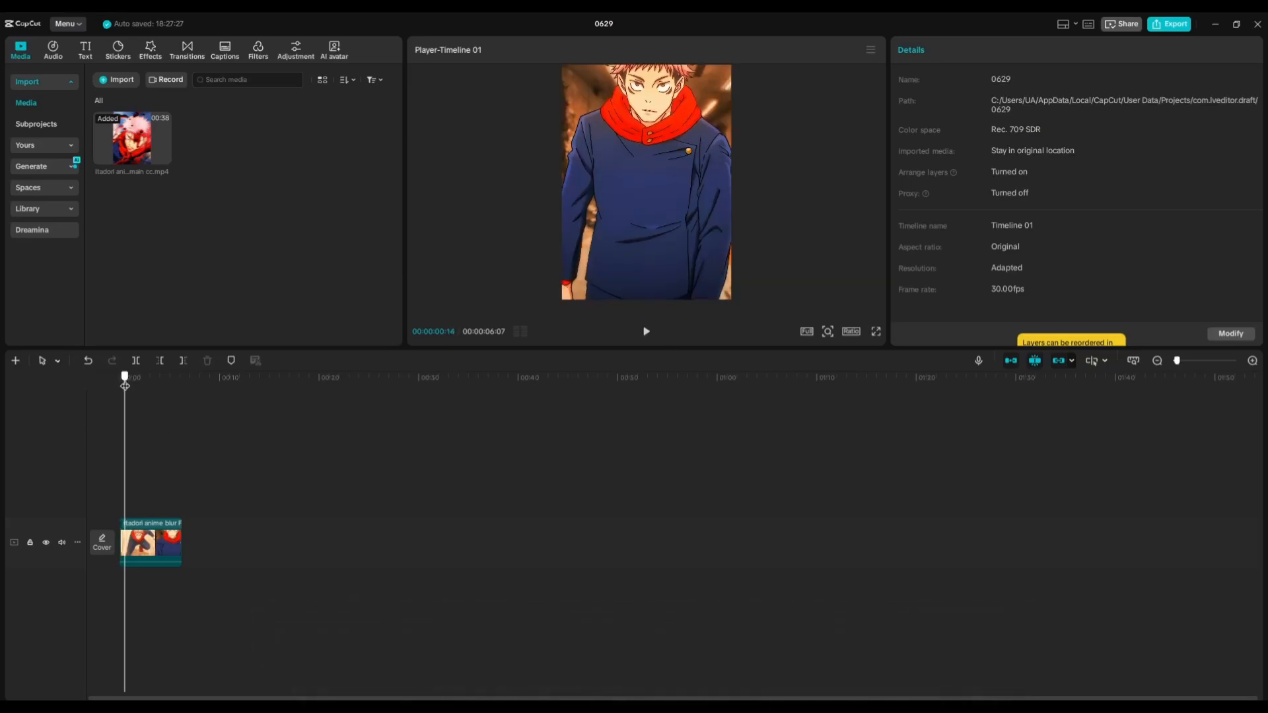
{"action": "left_click", "coordinate": [152, 543]}
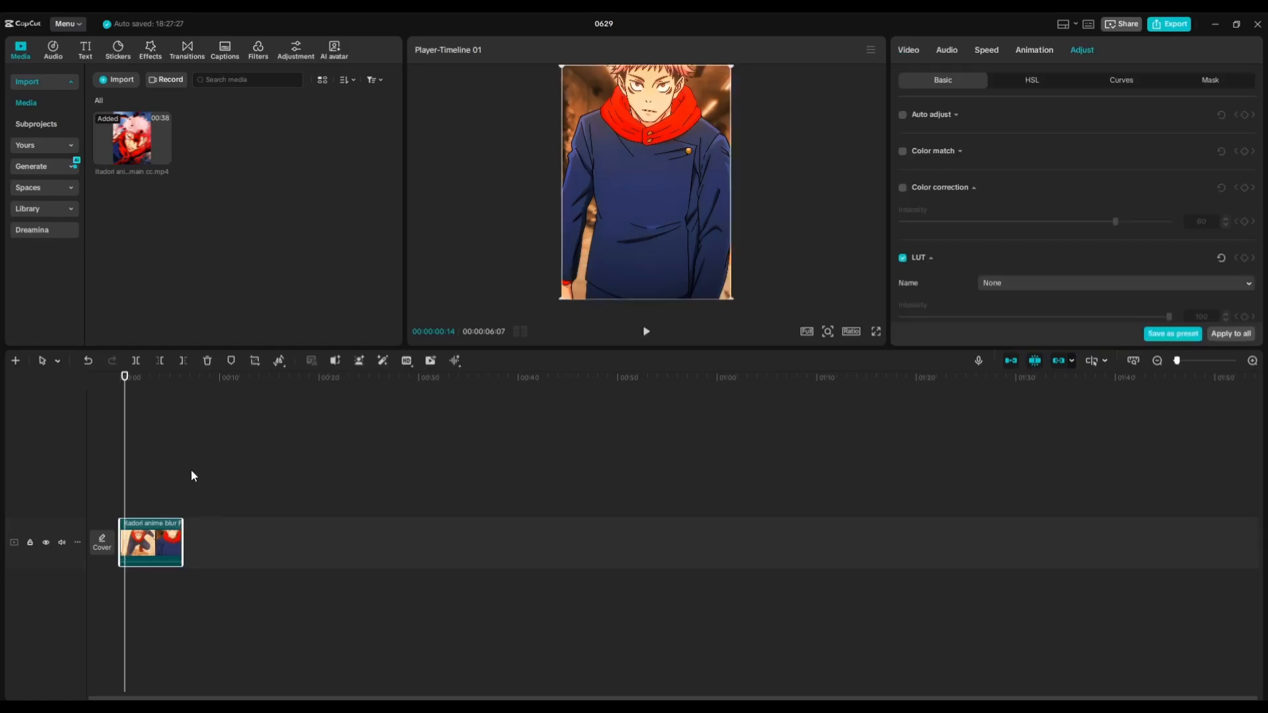
{"action": "left_click", "coordinate": [280, 361]}
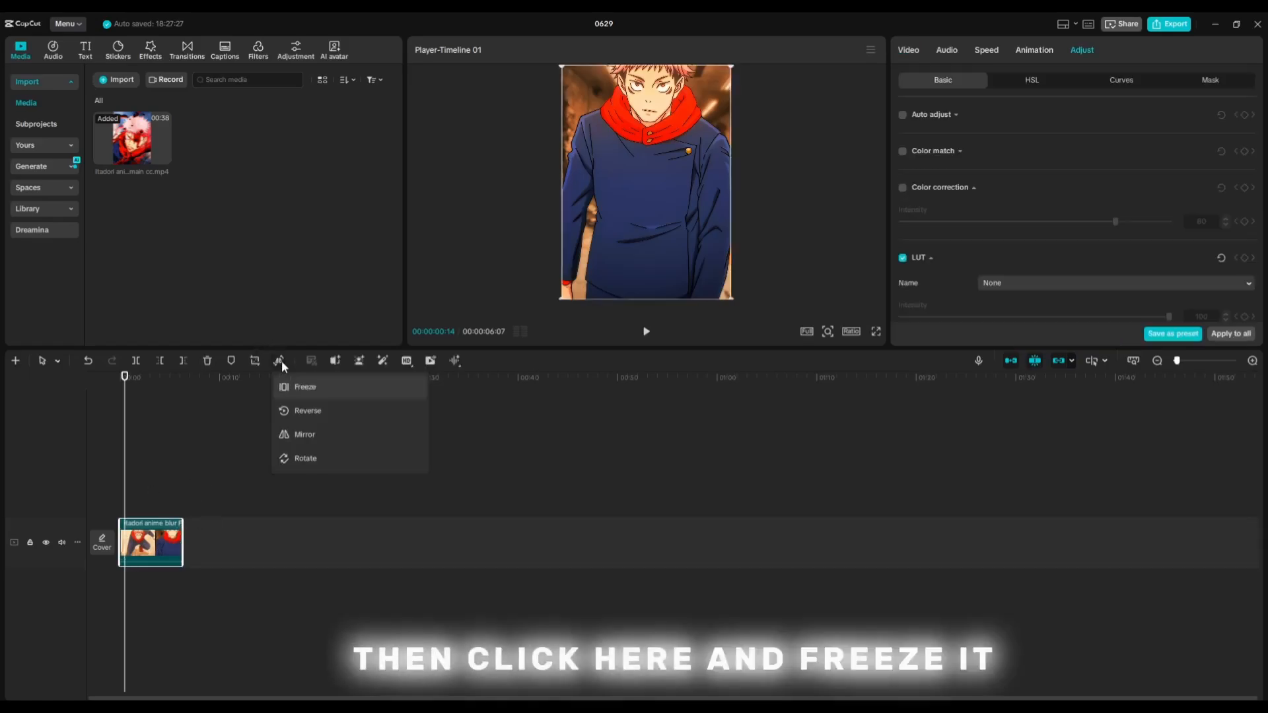
{"action": "left_click", "coordinate": [302, 388]}
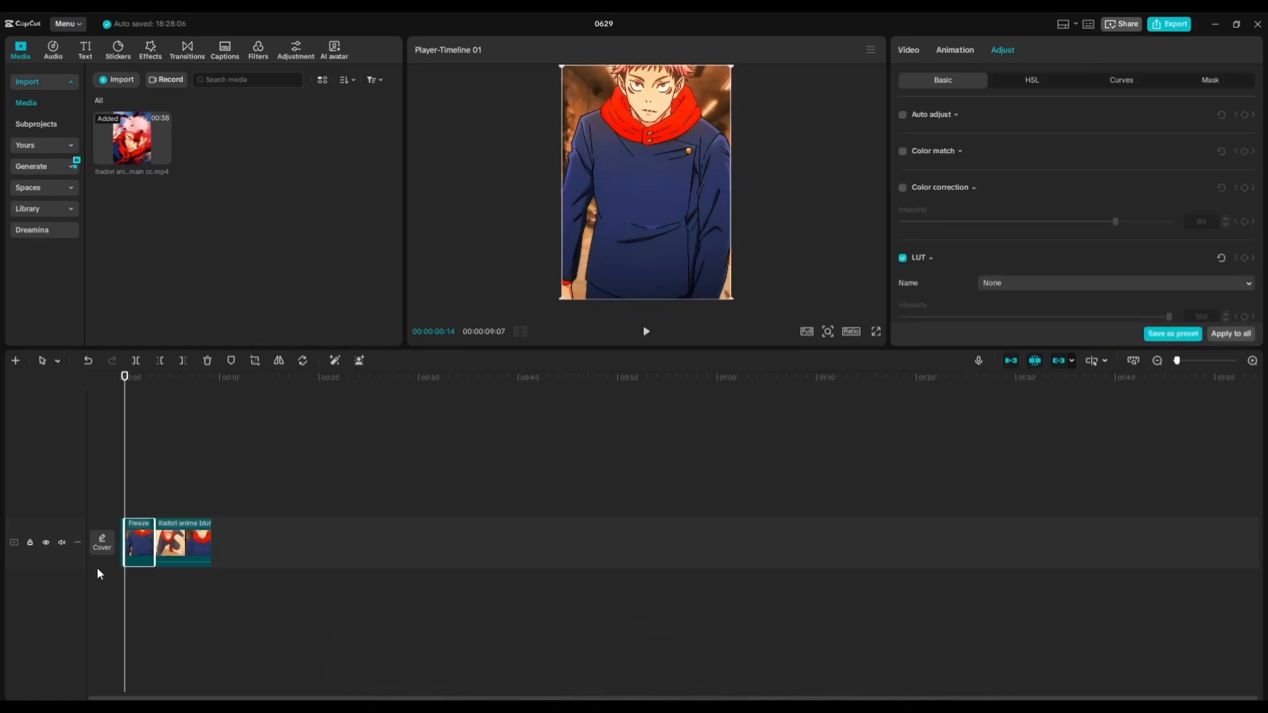
Move the freeze clip to the start of a track above the main video and shorten it to about 00:00:01:14.
{"action": "left_click_drag", "start_coordinate": [140, 542], "coordinate": [144, 488]}
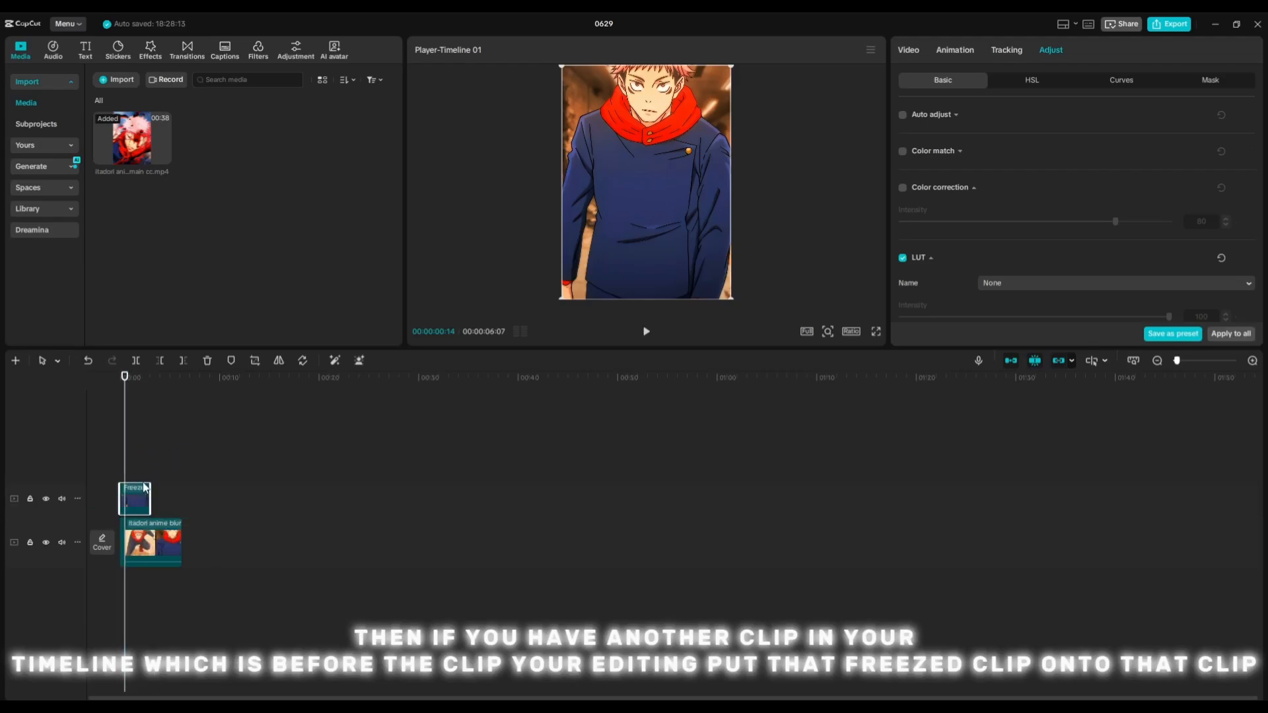
{"action": "left_click_drag", "start_coordinate": [127, 412], "coordinate": [99, 416]}
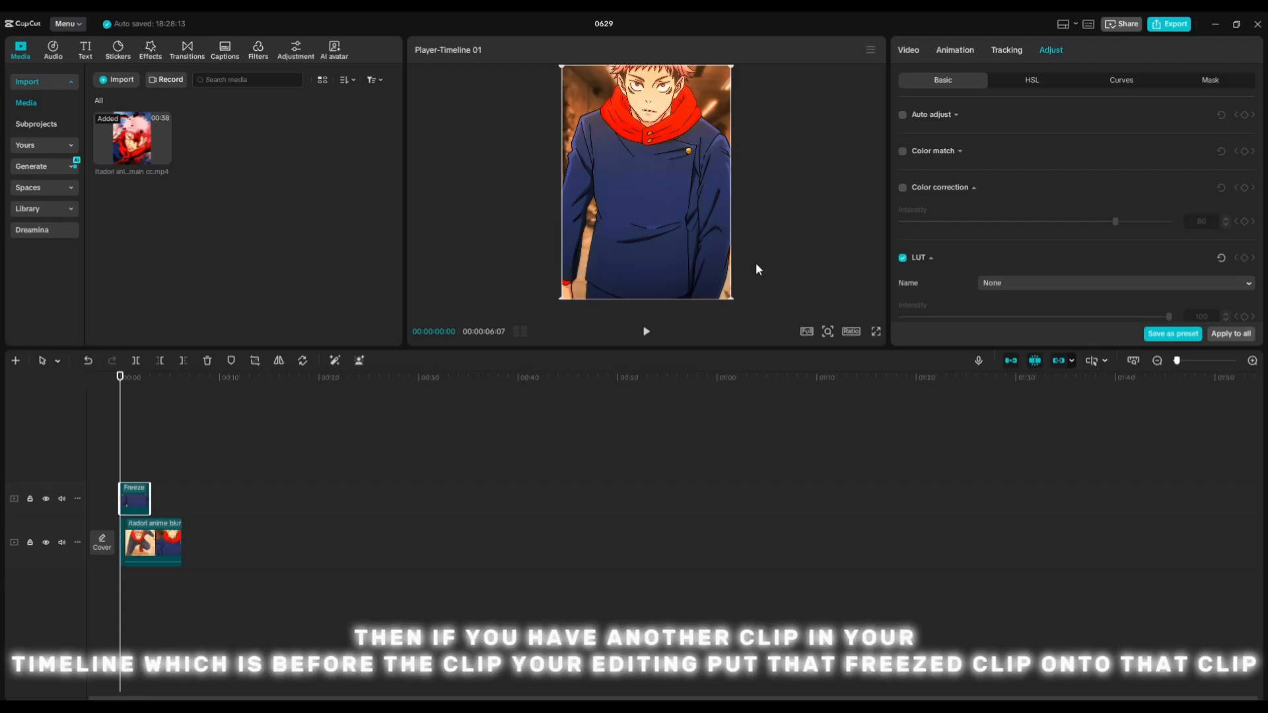
{"action": "left_click", "coordinate": [639, 333]}
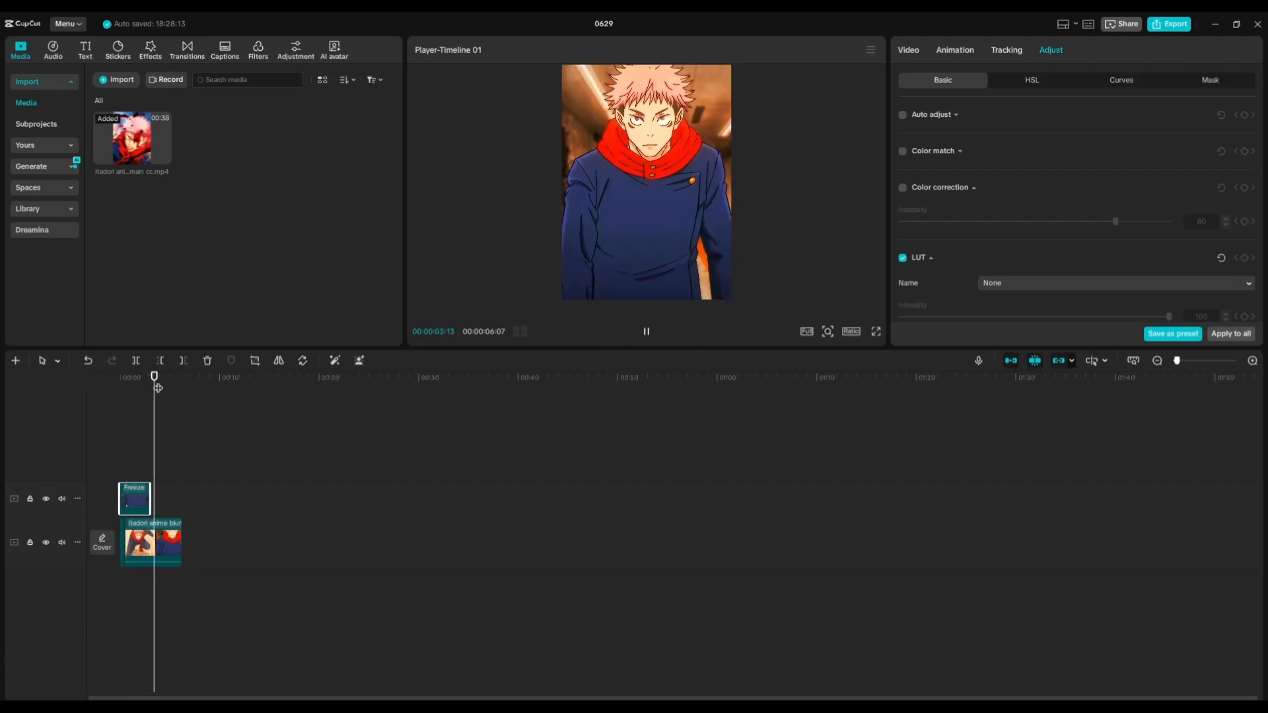
{"action": "left_click_drag", "start_coordinate": [156, 383], "coordinate": [21, 399]}
{"action": "left_click_drag", "start_coordinate": [150, 498], "coordinate": [135, 498]}
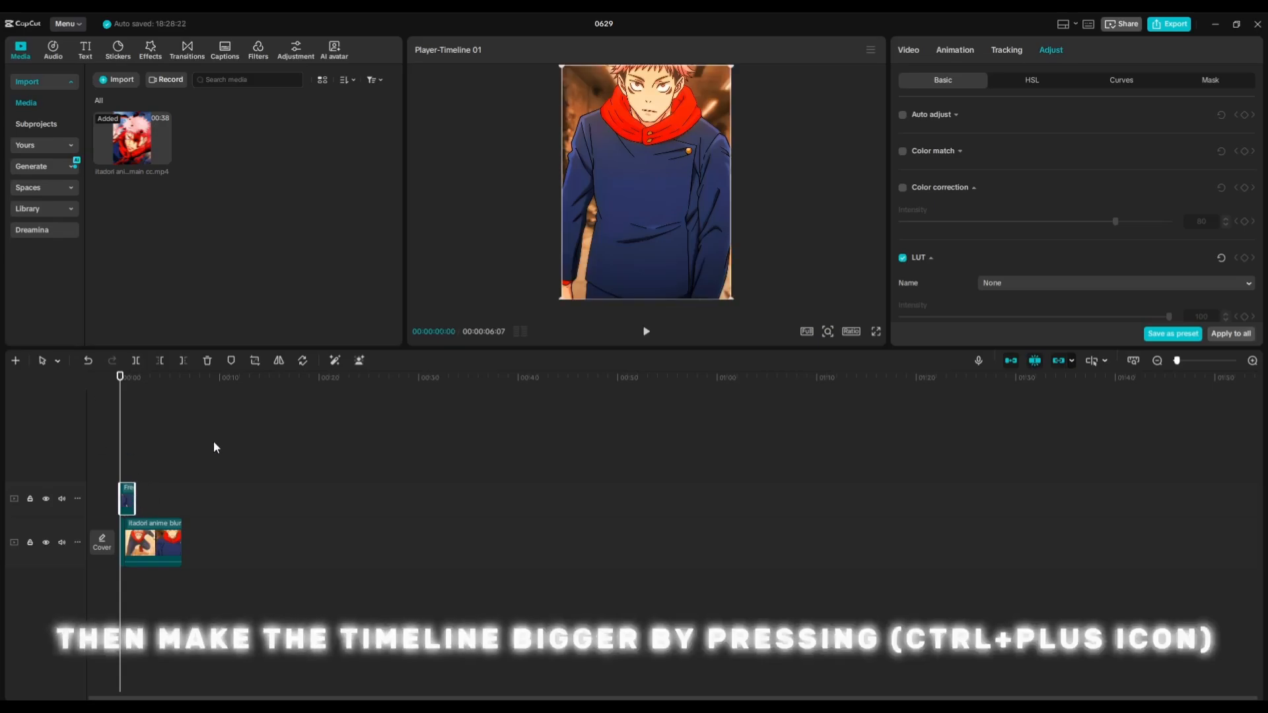
Add a Transform keyframe at the start of the freeze clip.
{"action": "key", "text": "ctrl+plus"}
{"action": "key", "text": "ctrl+plus"}
{"action": "key", "text": "ctrl+plus"}
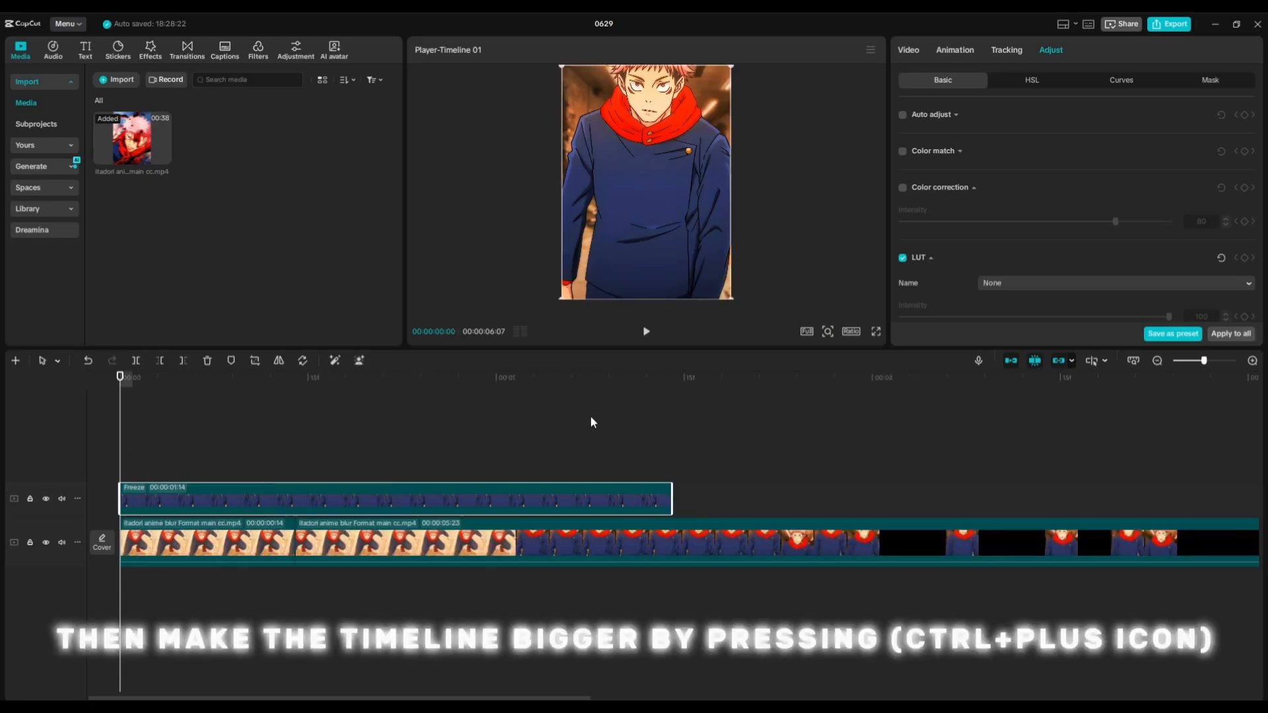
{"action": "left_click", "coordinate": [909, 50]}
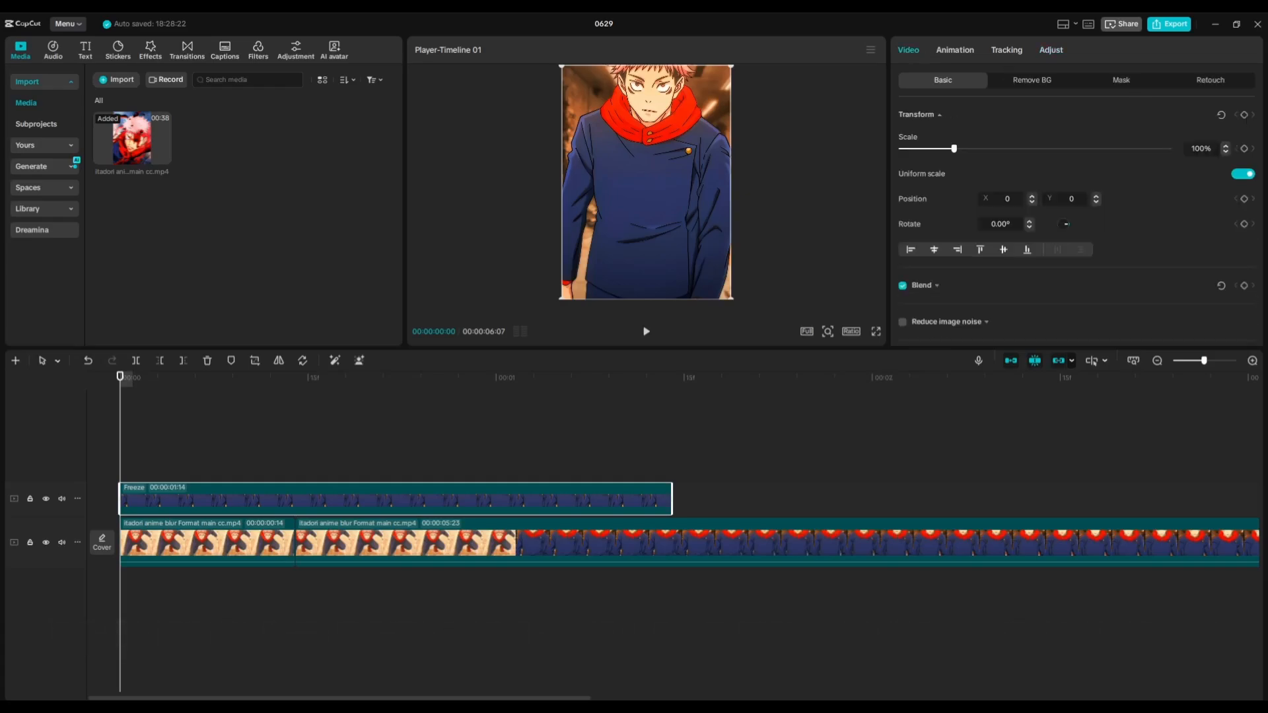
{"action": "left_click", "coordinate": [1244, 114]}
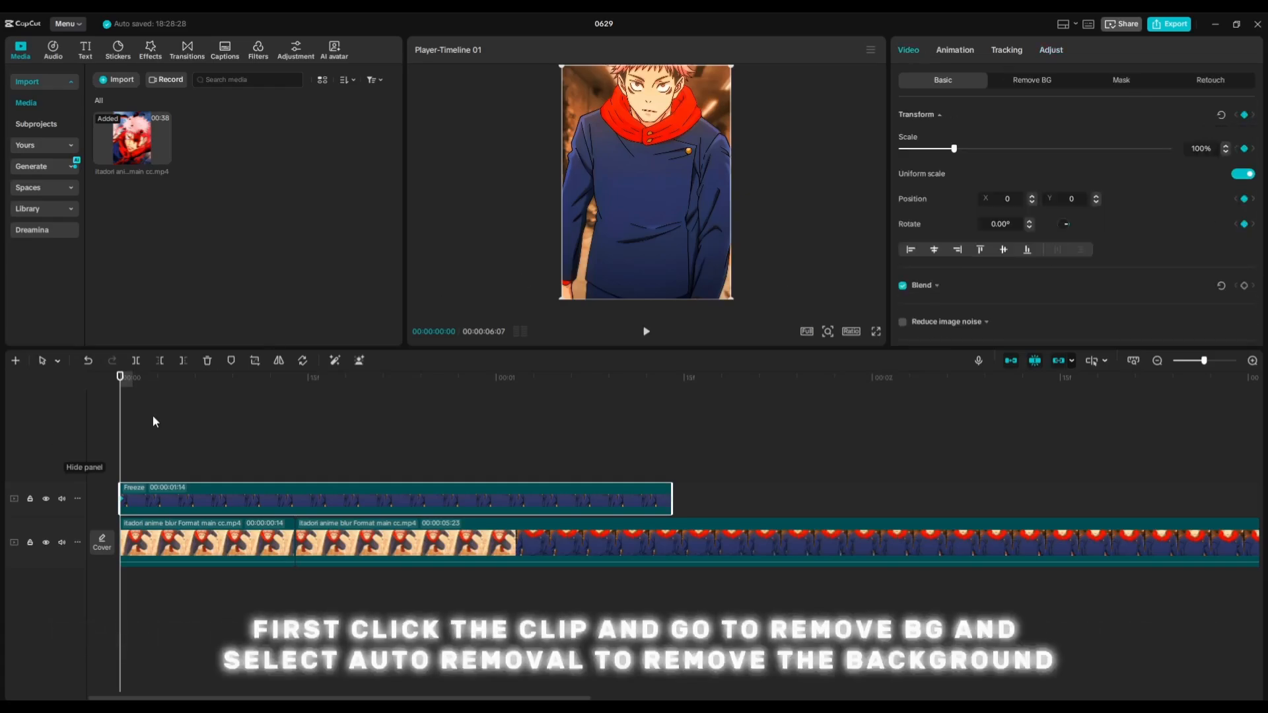
Remove the freeze clip's background with Auto removal and preview the cutout.
{"action": "left_click", "coordinate": [1006, 77]}
{"action": "left_click", "coordinate": [903, 116]}
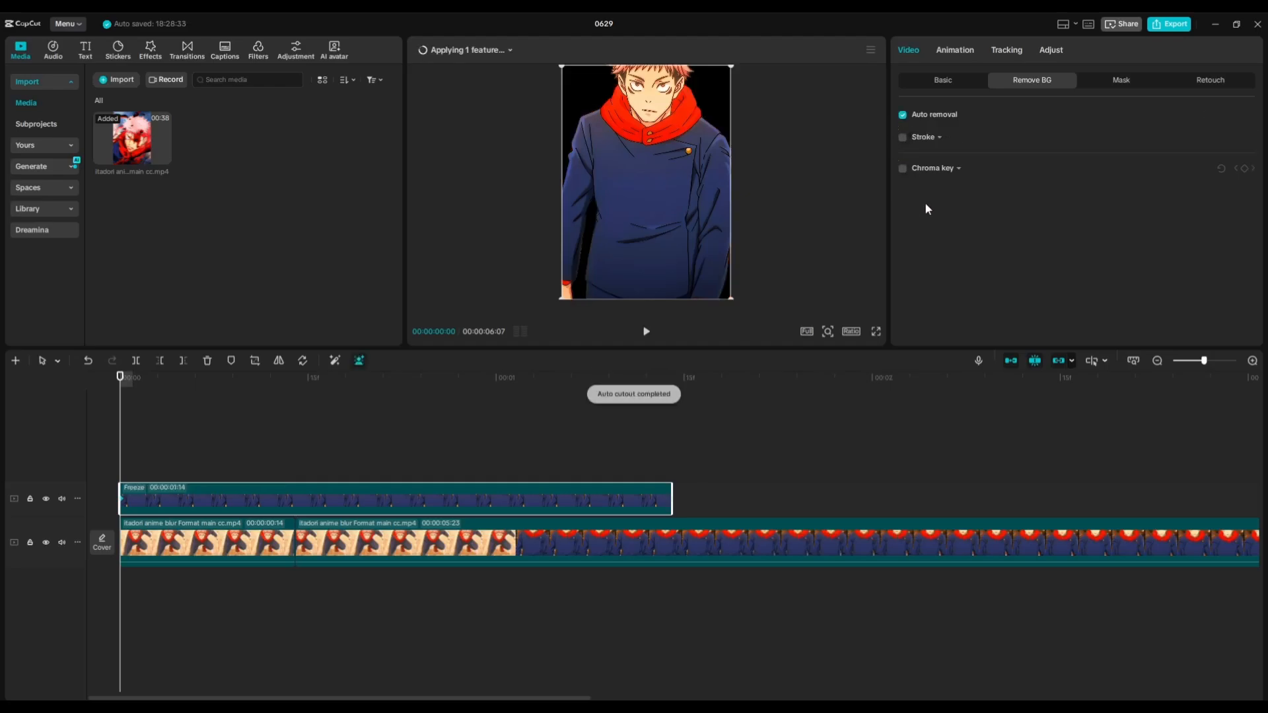
{"action": "left_click", "coordinate": [938, 82]}
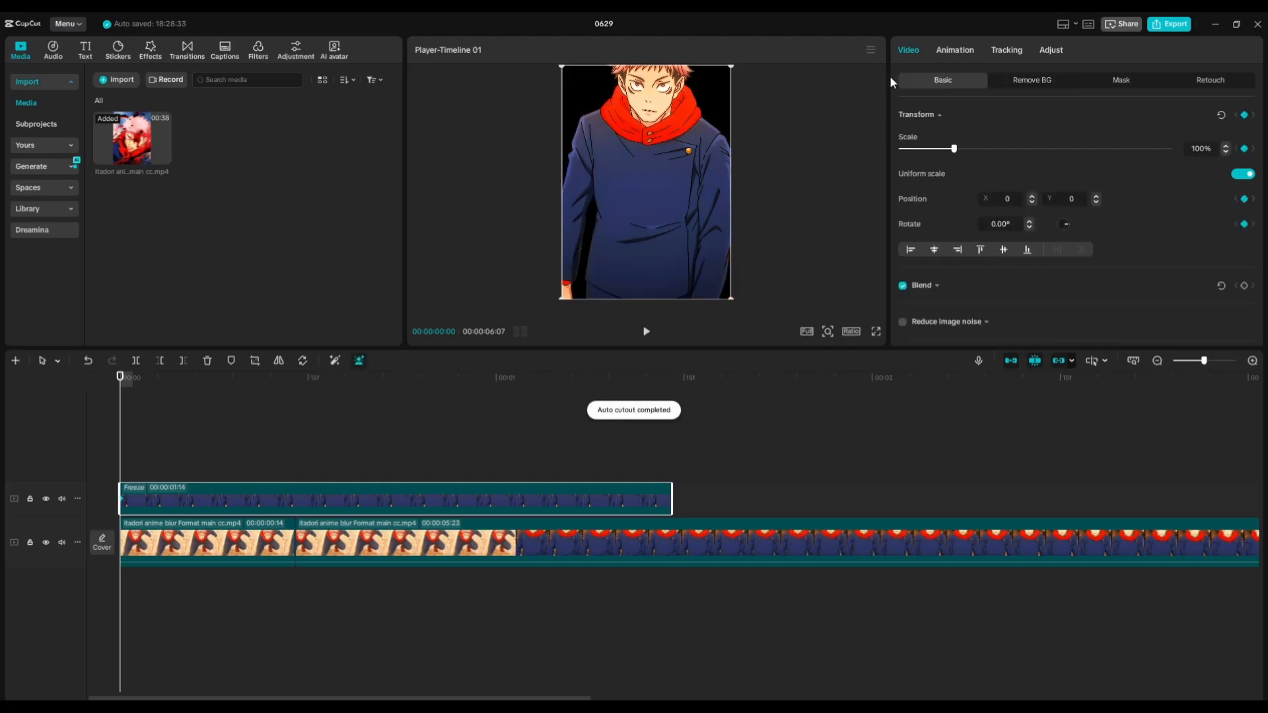
{"action": "left_click", "coordinate": [645, 331]}
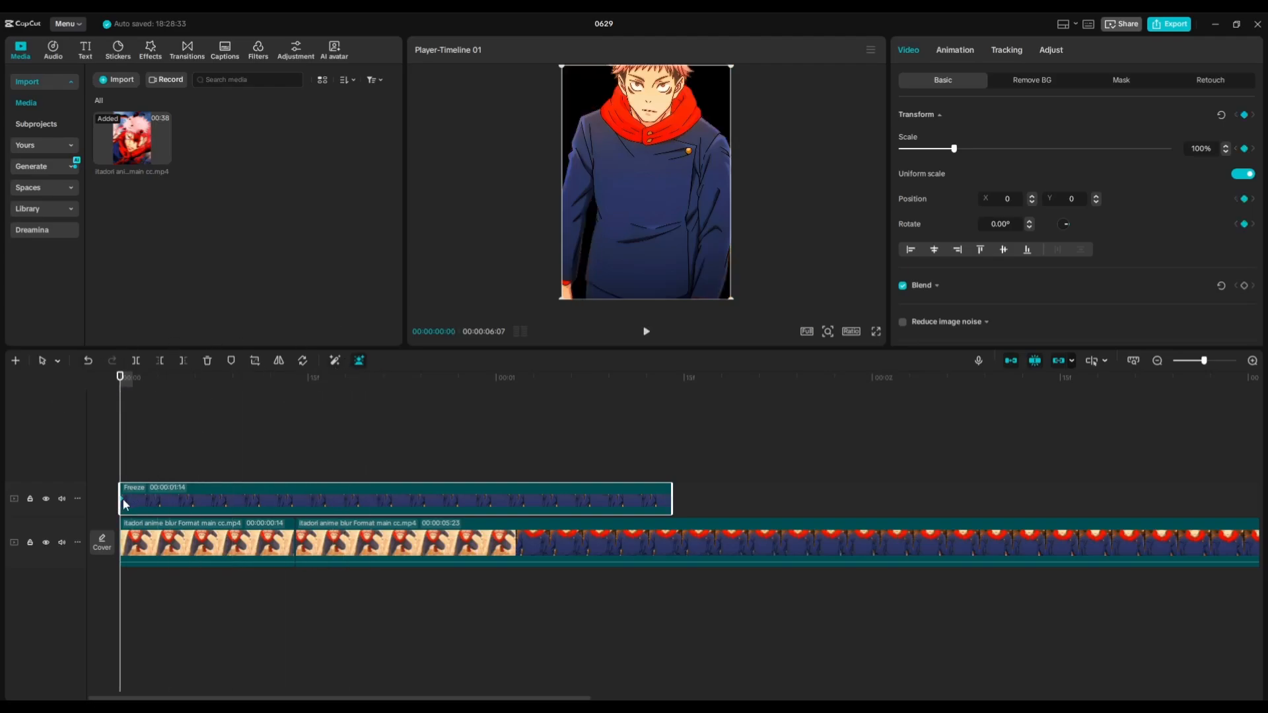
Delete the Transform keyframe at the start of the freeze clip and return to its background removal settings.
{"action": "right_click", "coordinate": [157, 489]}
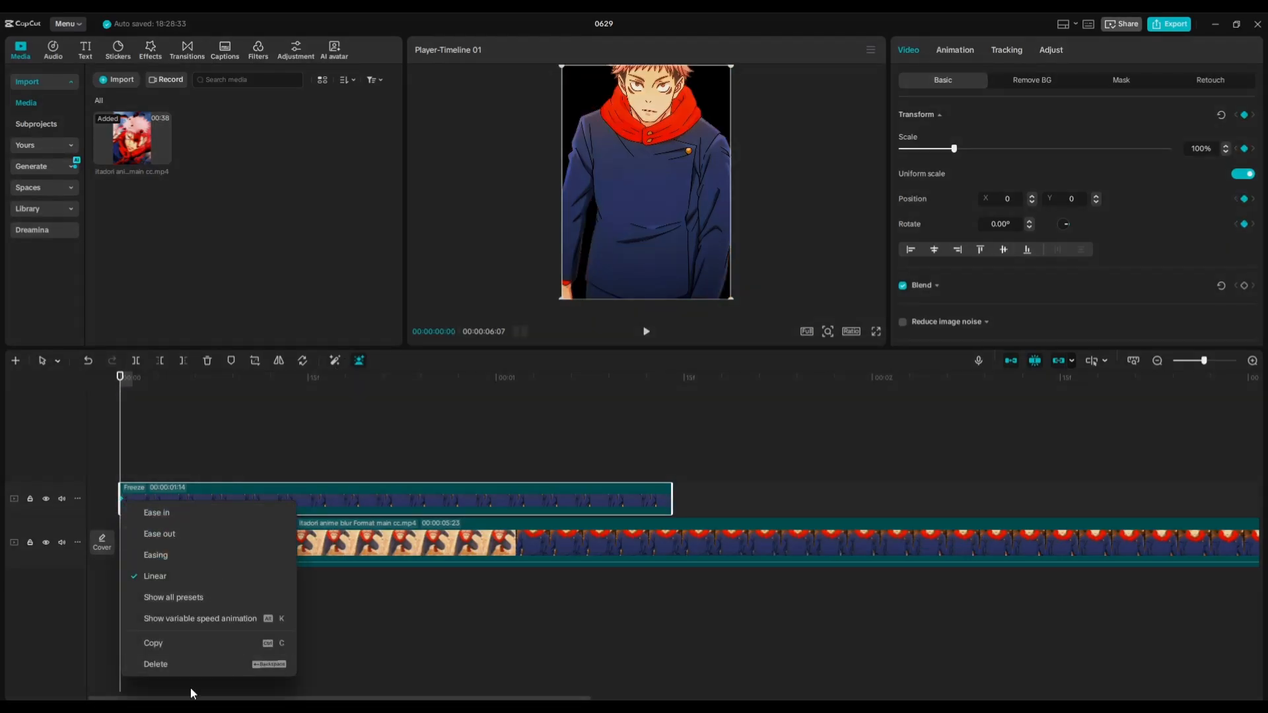
{"action": "left_click", "coordinate": [204, 664]}
{"action": "left_click", "coordinate": [1019, 82]}
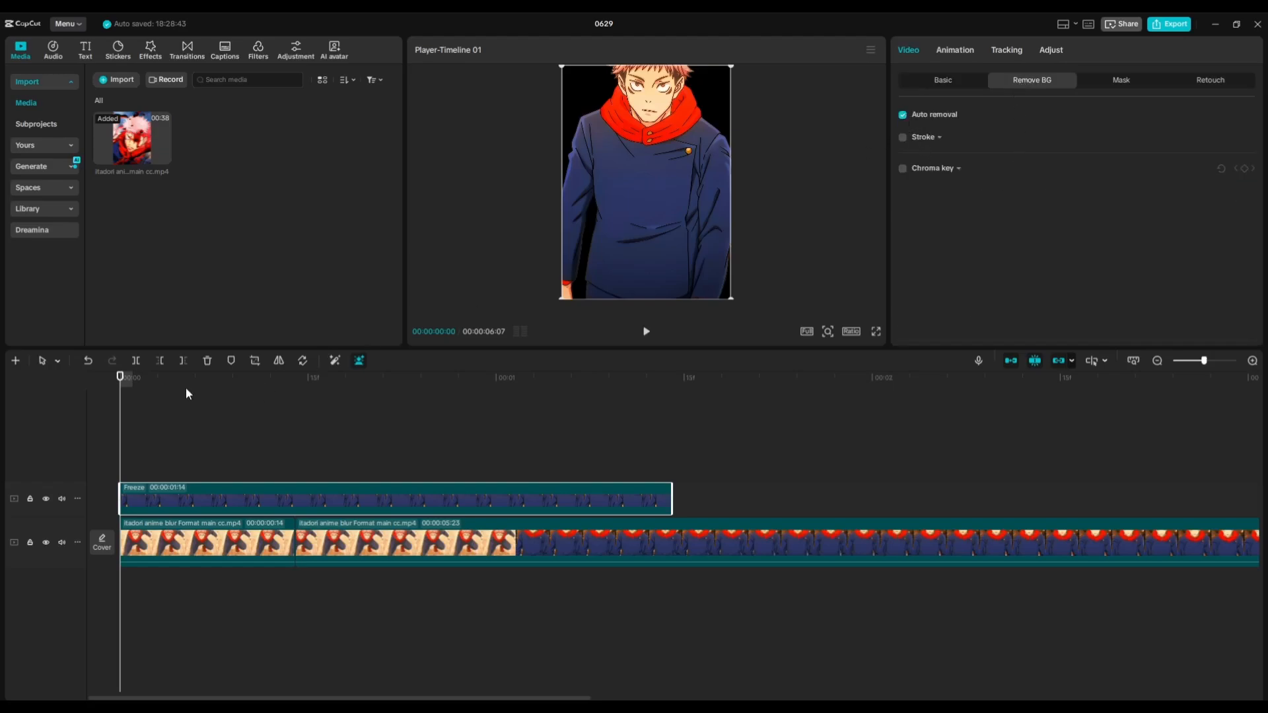
Play and scrub through the opening of the timeline to check the freeze clip's cutout over the main video.
{"action": "left_click", "coordinate": [646, 330]}
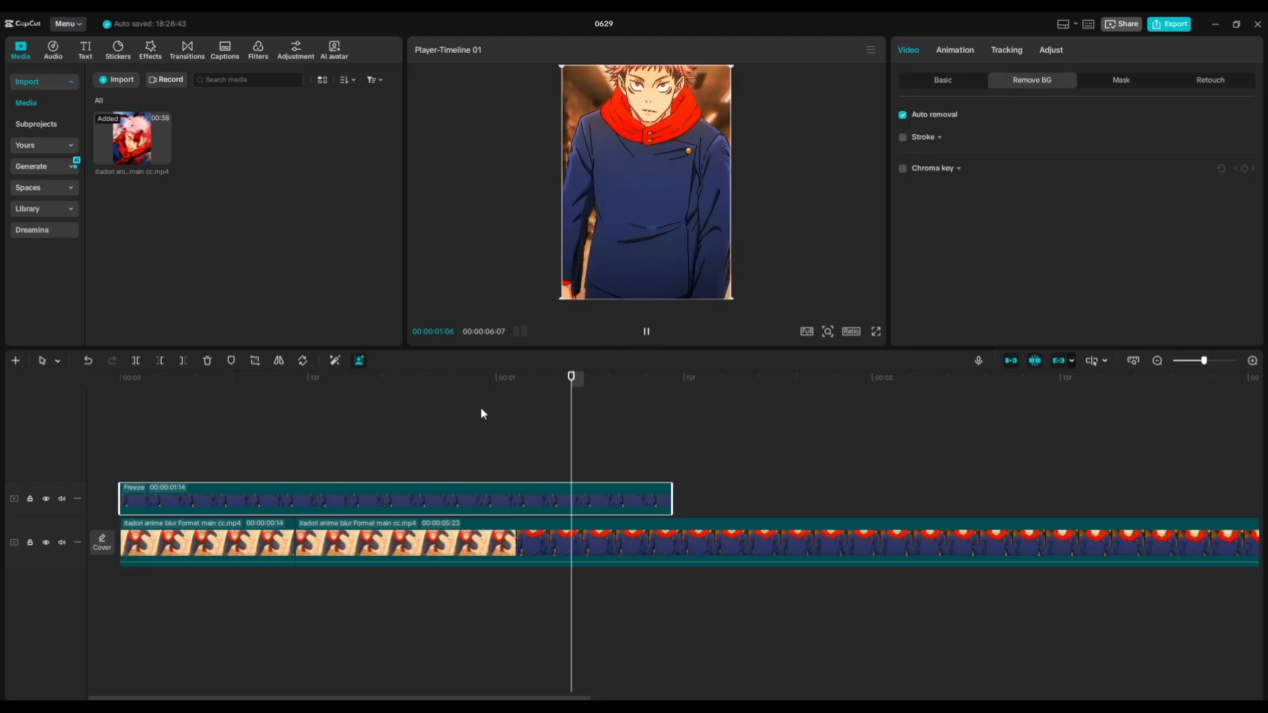
{"action": "left_click", "coordinate": [238, 409]}
{"action": "left_click", "coordinate": [220, 407]}
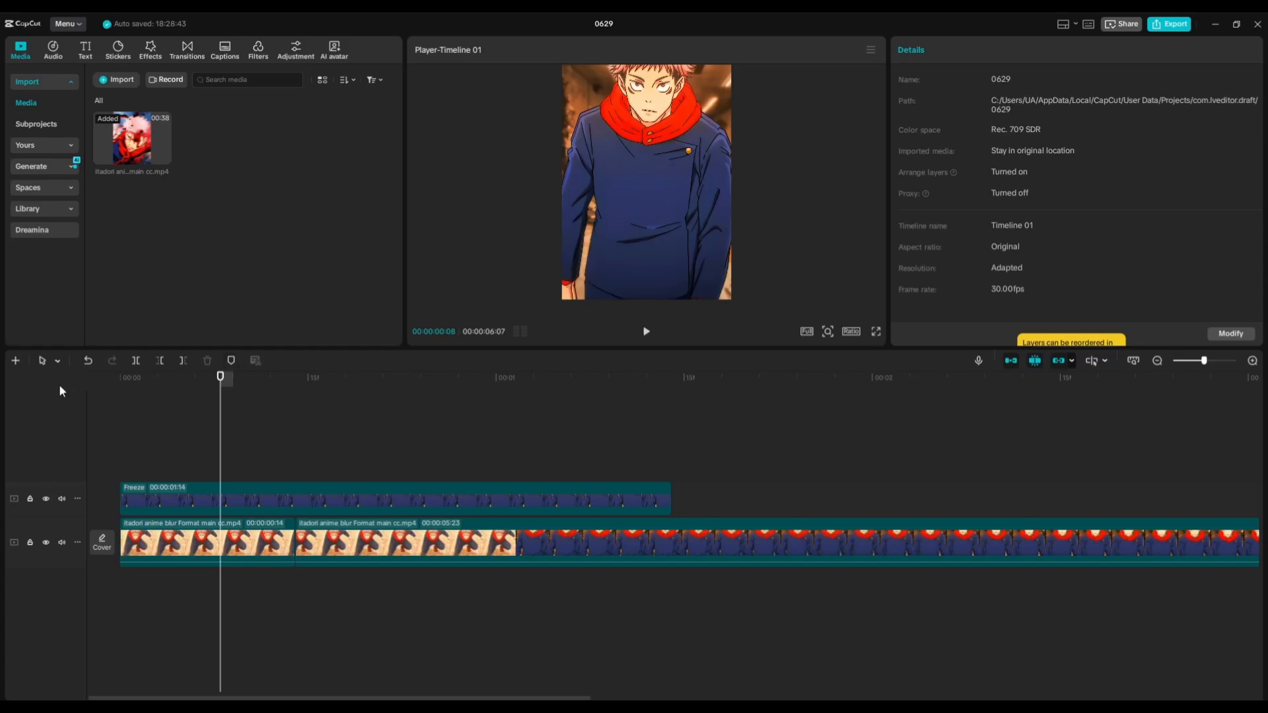
{"action": "left_click_drag", "start_coordinate": [217, 390], "coordinate": [124, 424]}
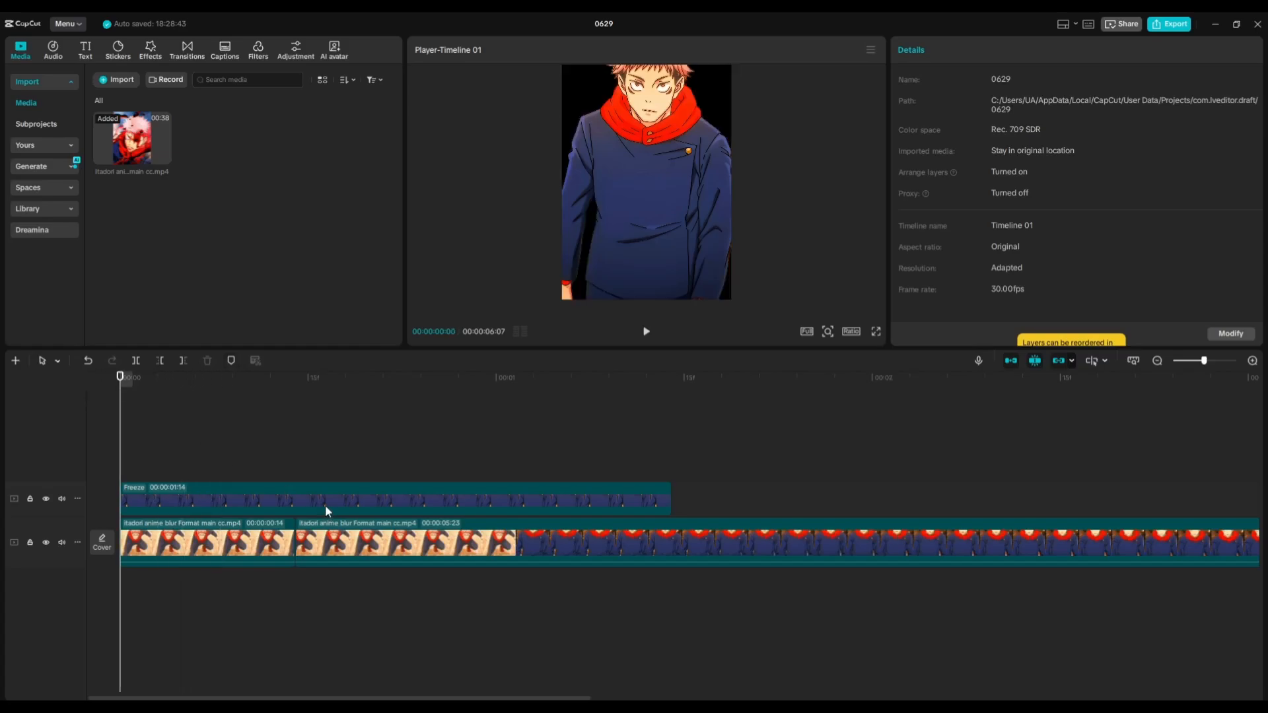
{"action": "left_click", "coordinate": [648, 332]}
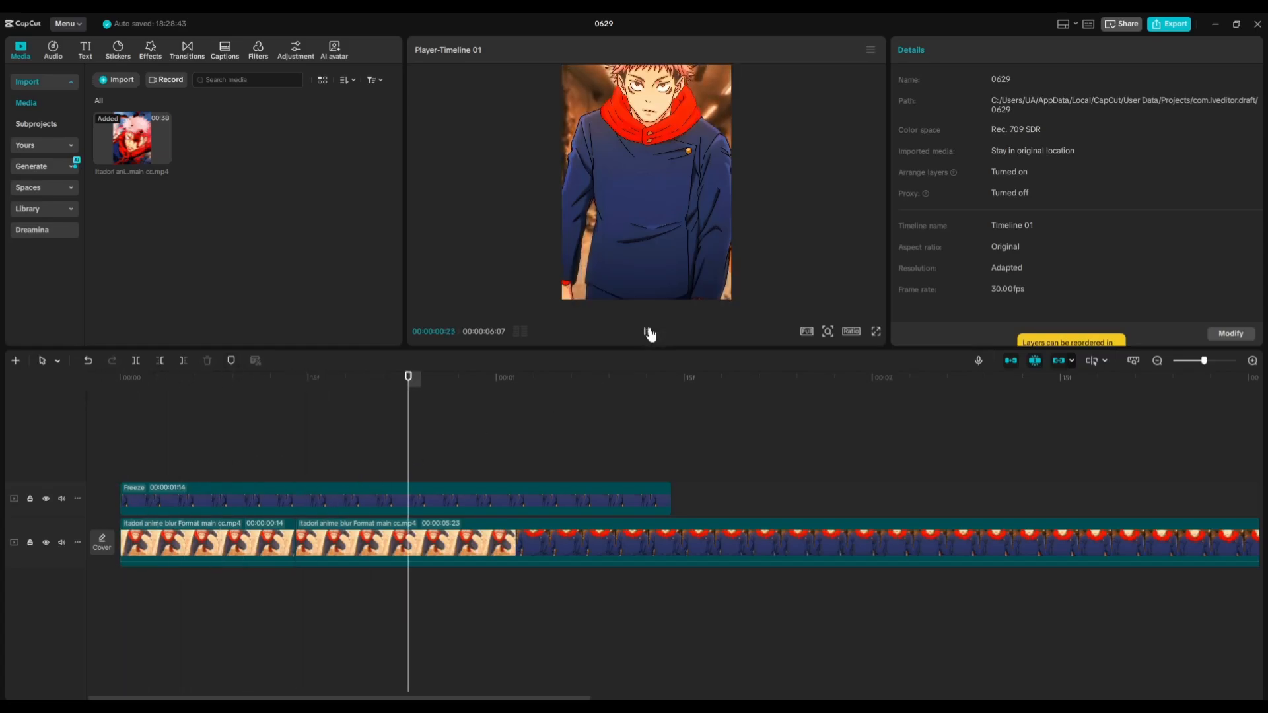
{"action": "left_click", "coordinate": [366, 381]}
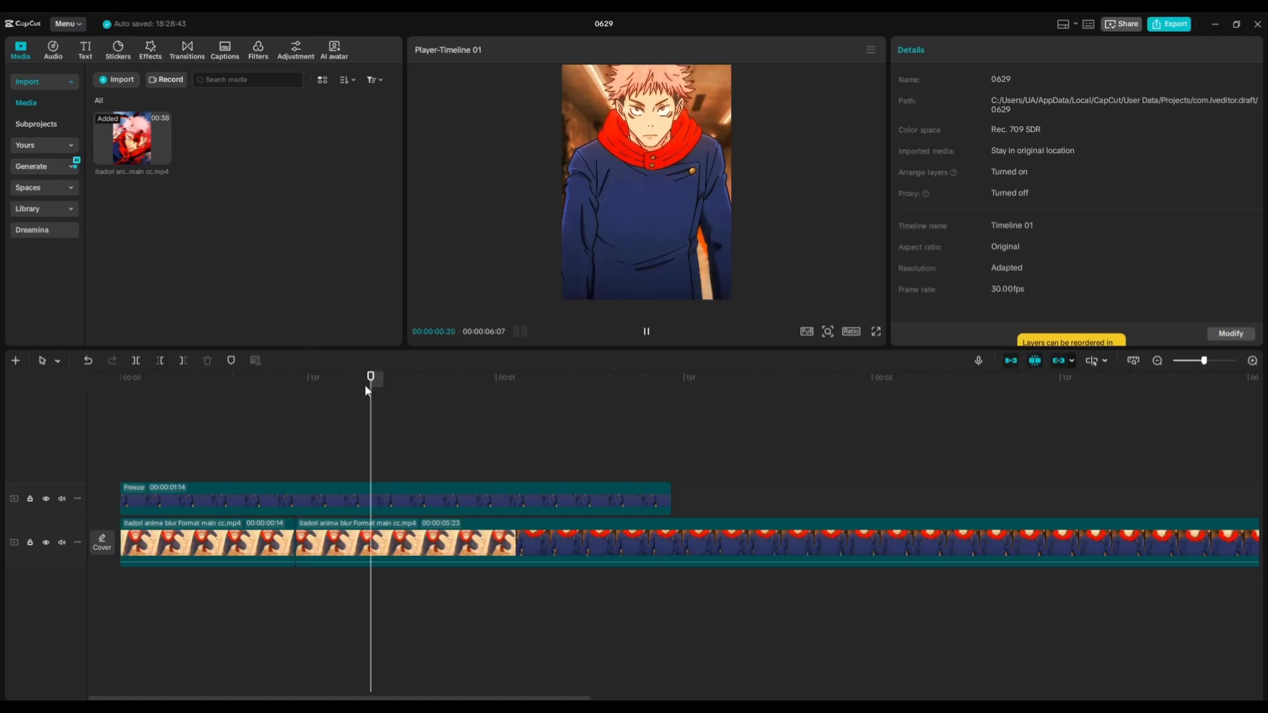
{"action": "left_click", "coordinate": [317, 387]}
{"action": "left_click_drag", "start_coordinate": [316, 391], "coordinate": [116, 420]}
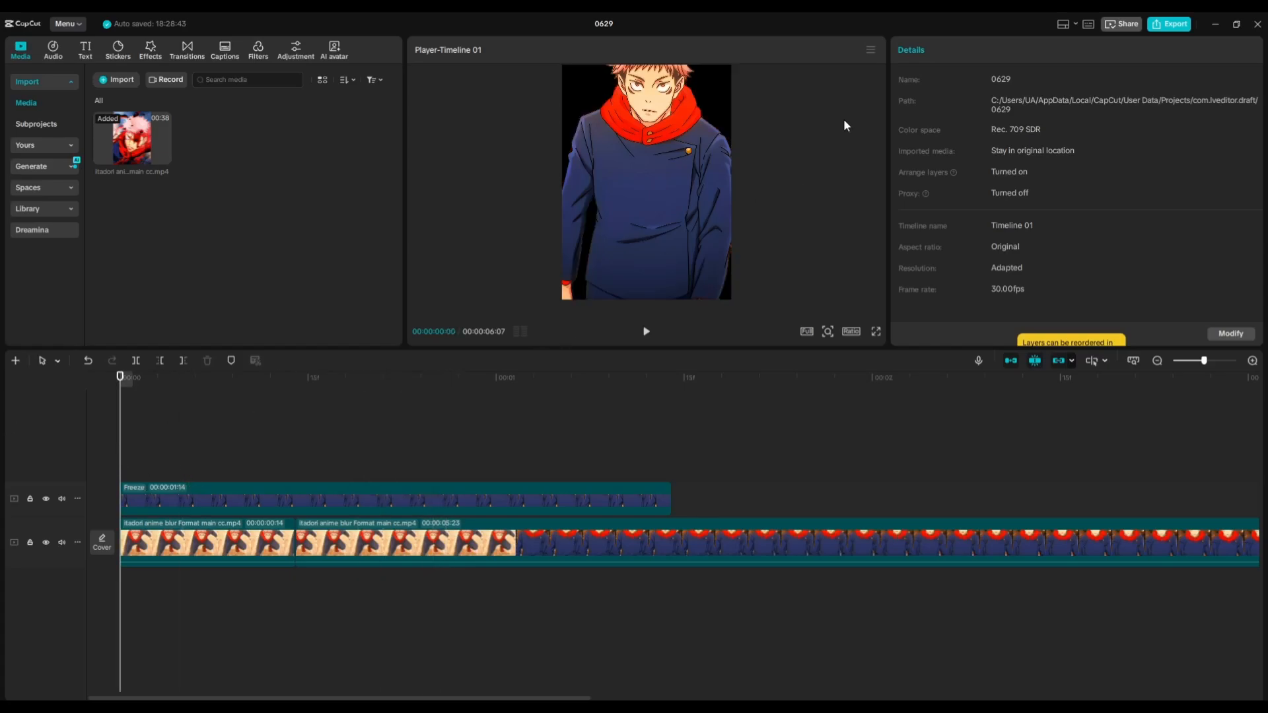
Delete the longer second segment of the main video, keeping only the short first segment under the freeze clip.
{"action": "left_click", "coordinate": [253, 503]}
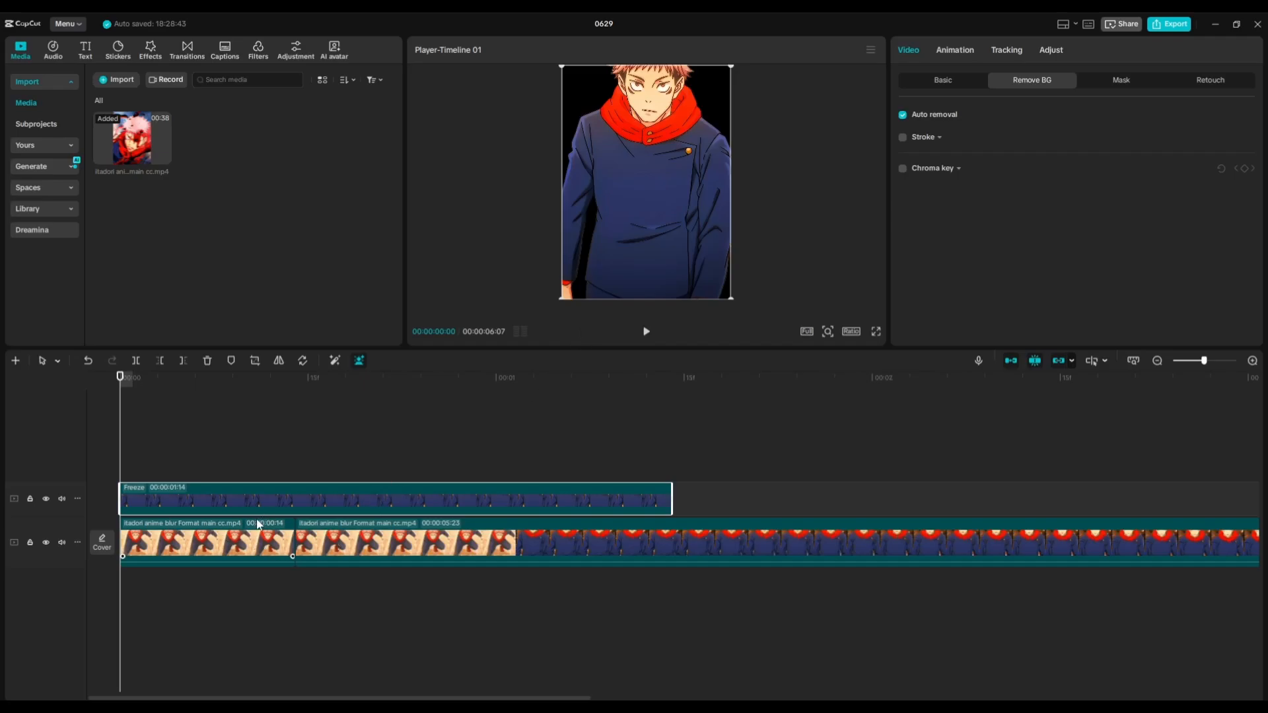
{"action": "scroll", "coordinate": [258, 525], "scroll_direction": "down", "scroll_amount": 6}
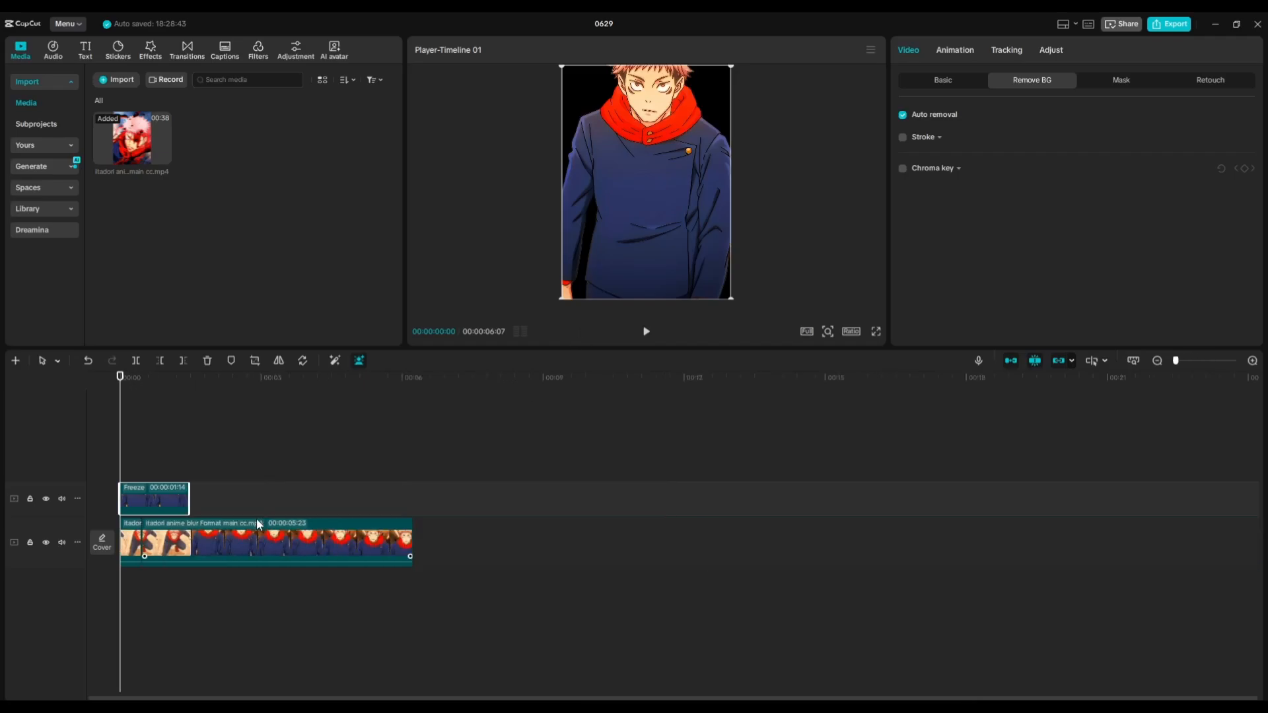
{"action": "left_click", "coordinate": [192, 534]}
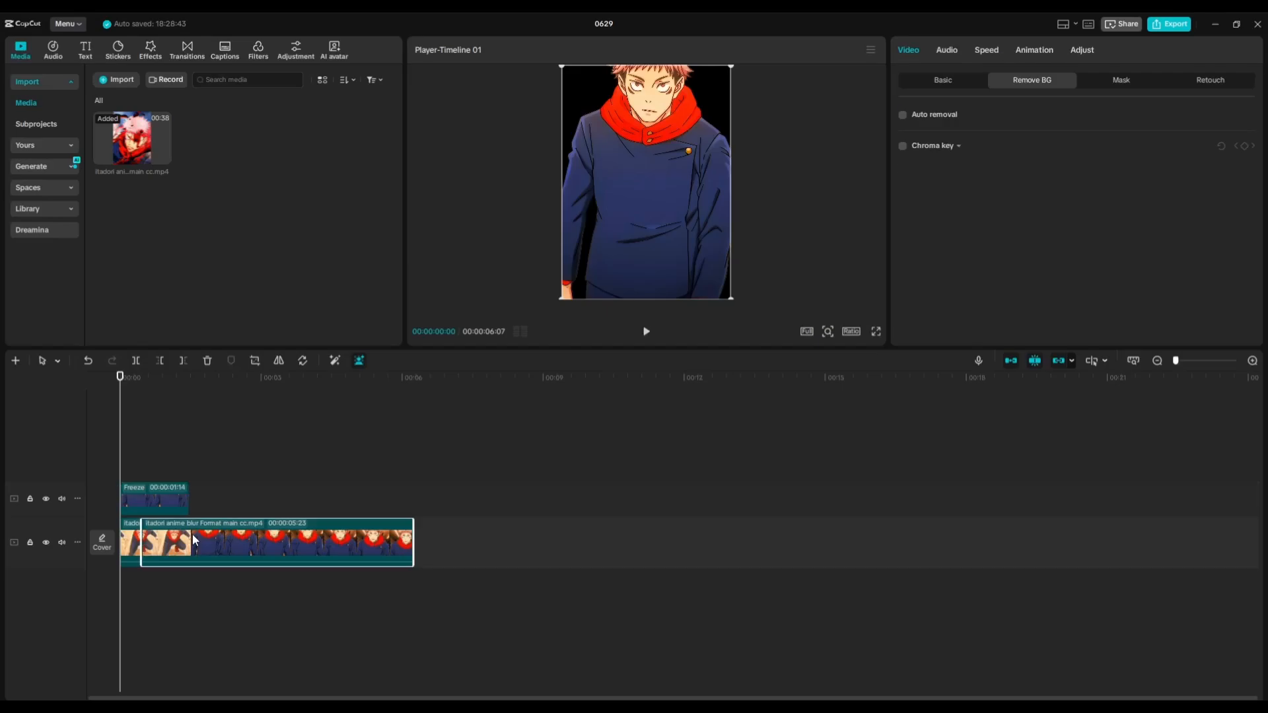
{"action": "right_click", "coordinate": [192, 535]}
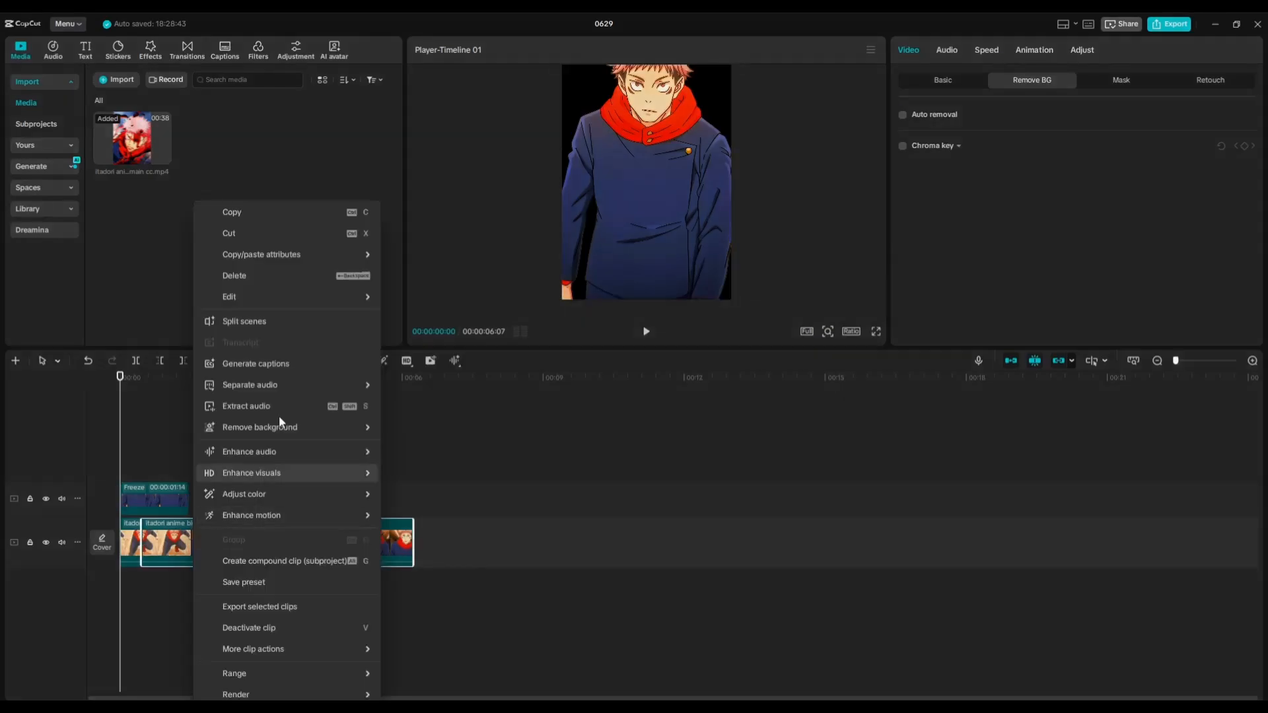
{"action": "left_click", "coordinate": [279, 276]}
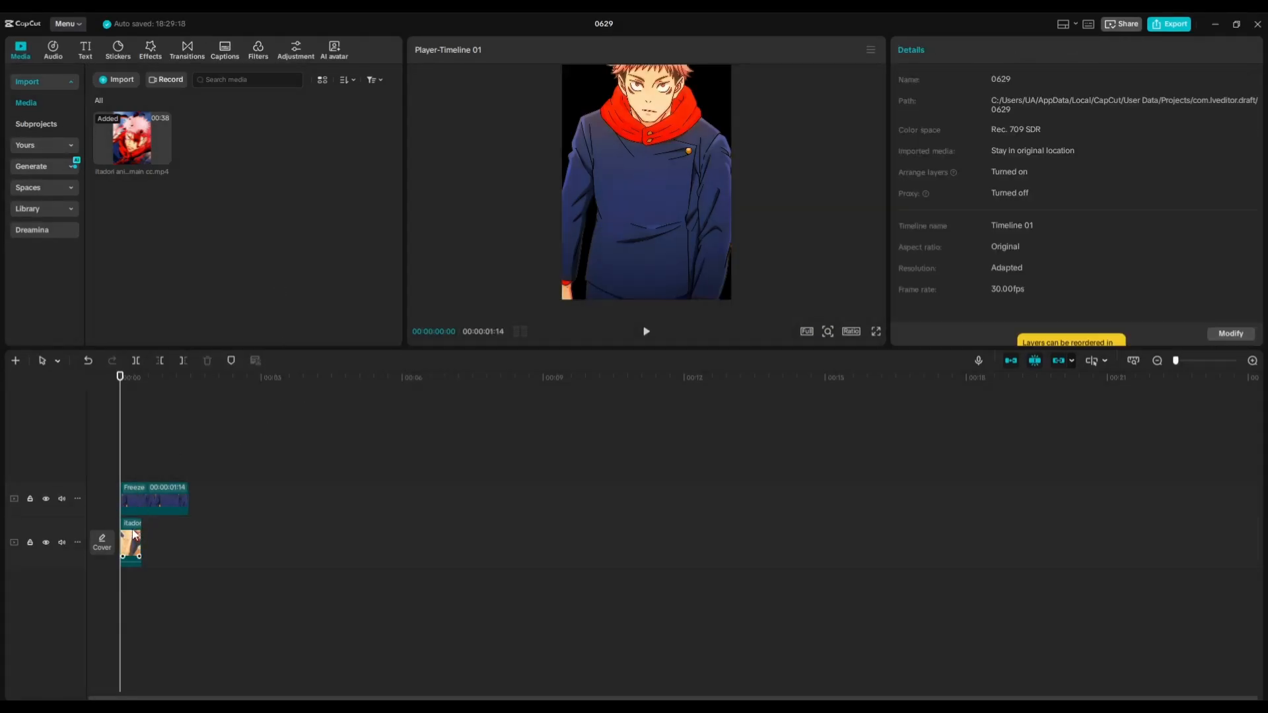
Extend the remaining main video segment to 00:00:01:14 so it ends together with the freeze clip.
{"action": "left_click", "coordinate": [646, 331]}
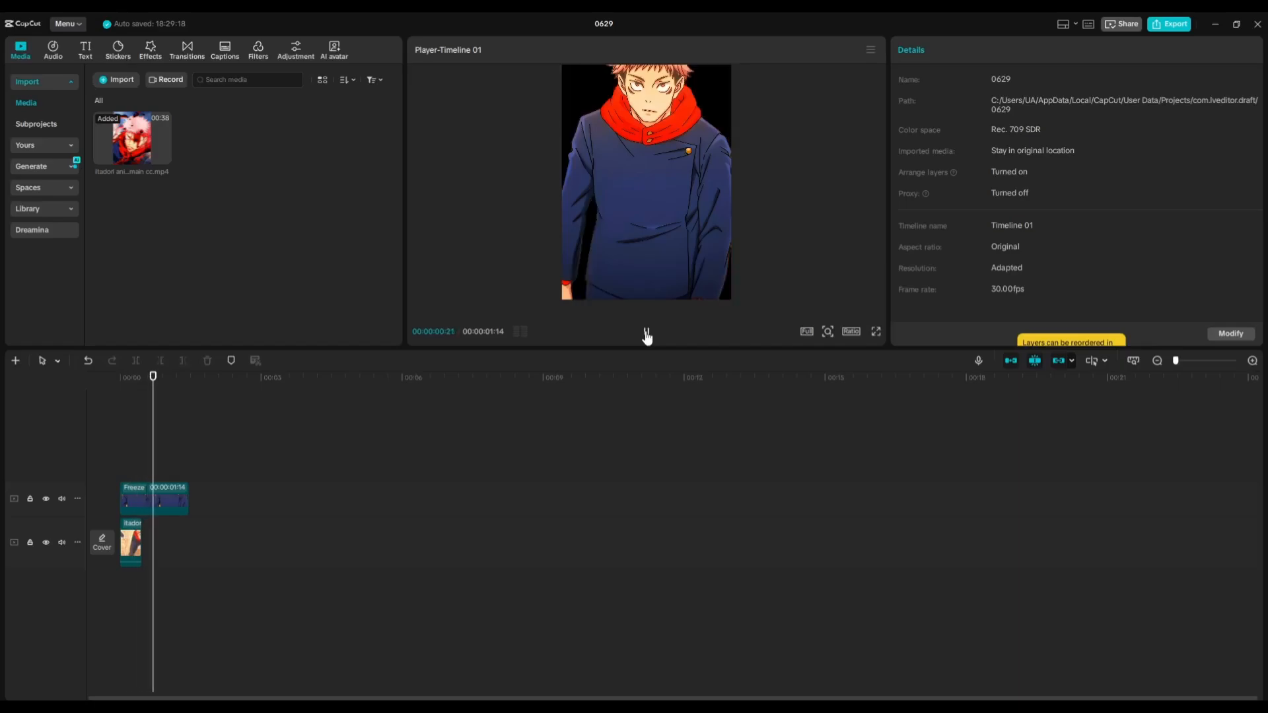
{"action": "left_click", "coordinate": [168, 388]}
{"action": "left_click", "coordinate": [125, 579]}
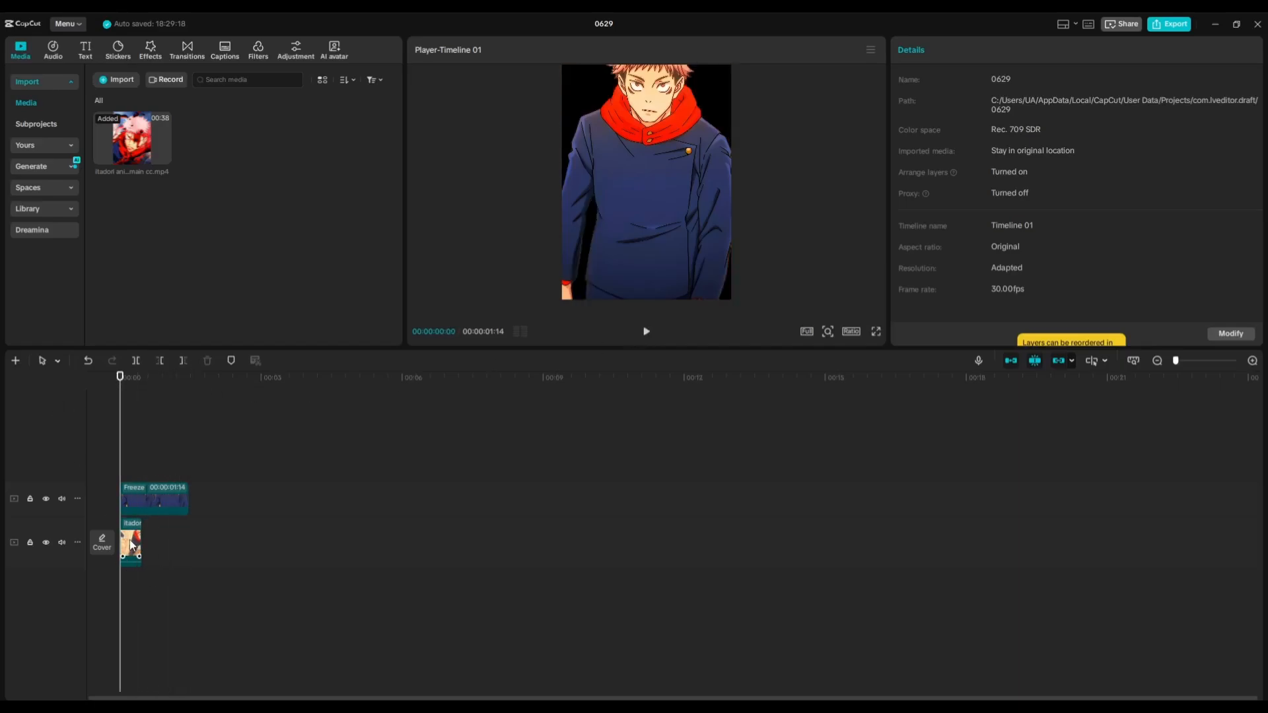
{"action": "left_click_drag", "start_coordinate": [140, 545], "coordinate": [189, 546]}
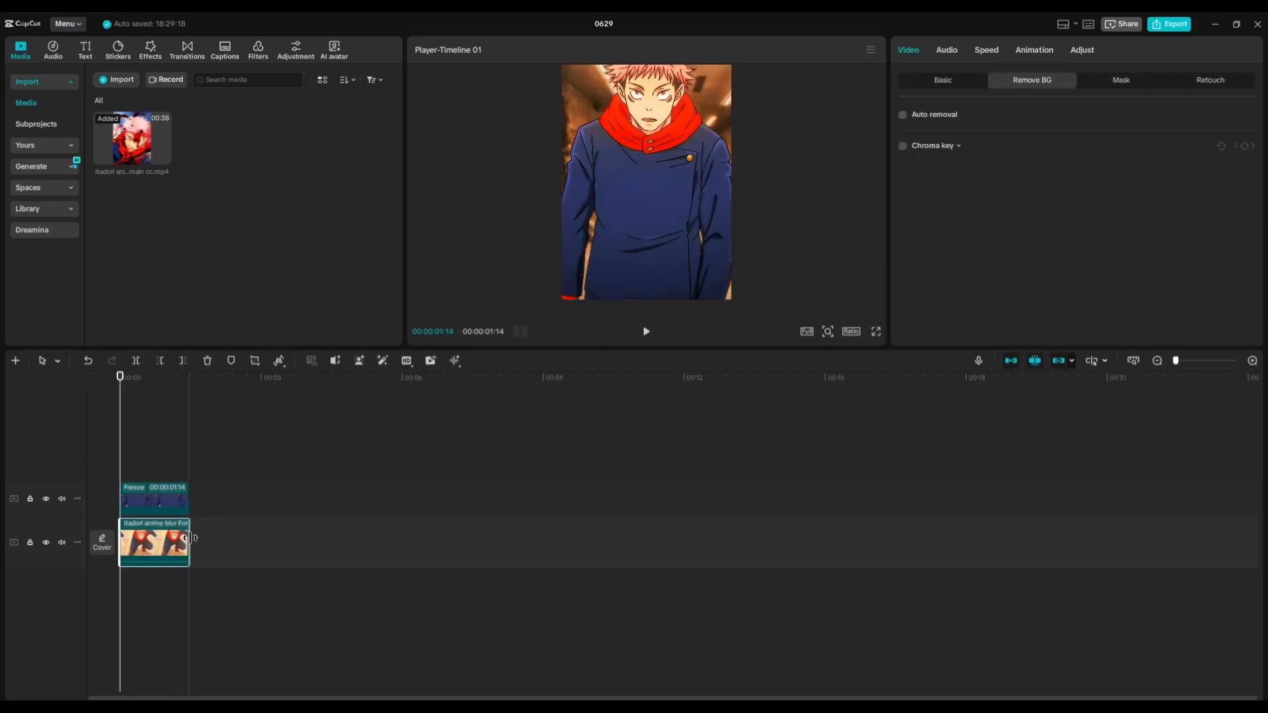
Play back the two layered clips from start to end to check their matching lengths.
{"action": "left_click", "coordinate": [640, 335]}
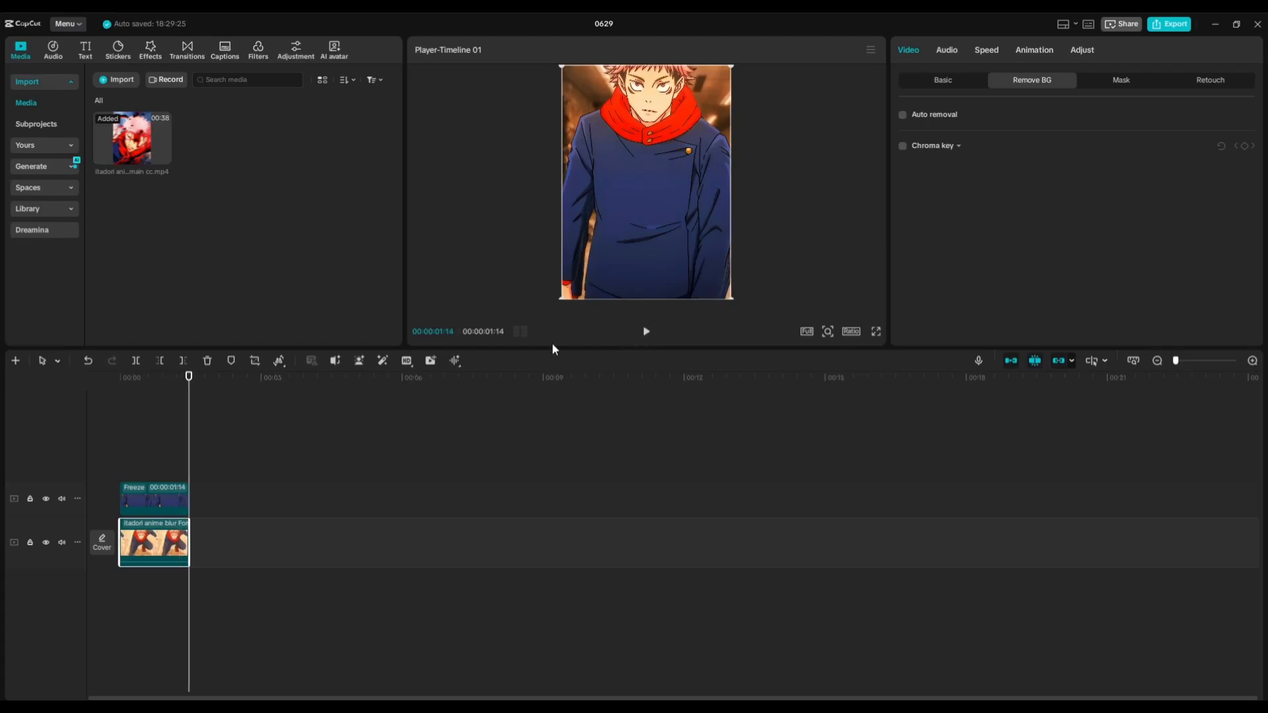
{"action": "left_click_drag", "start_coordinate": [179, 391], "coordinate": [65, 415]}
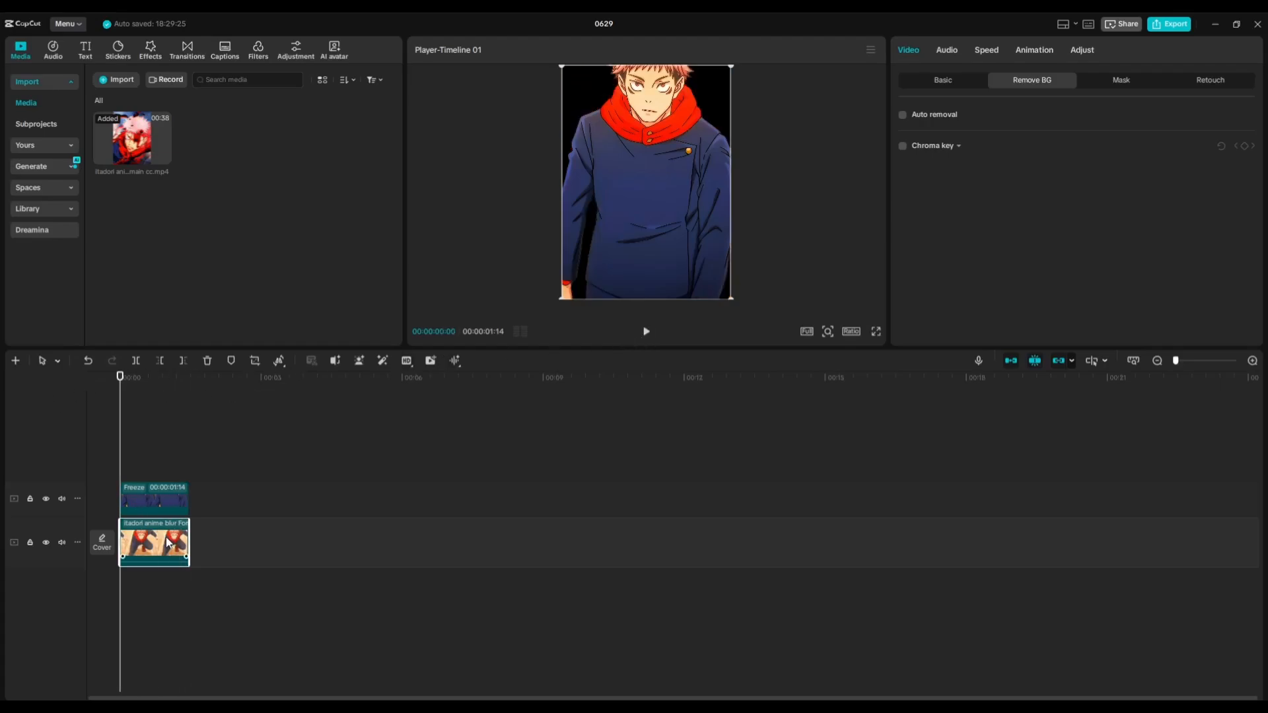
{"action": "left_click_drag", "start_coordinate": [167, 543], "coordinate": [227, 542]}
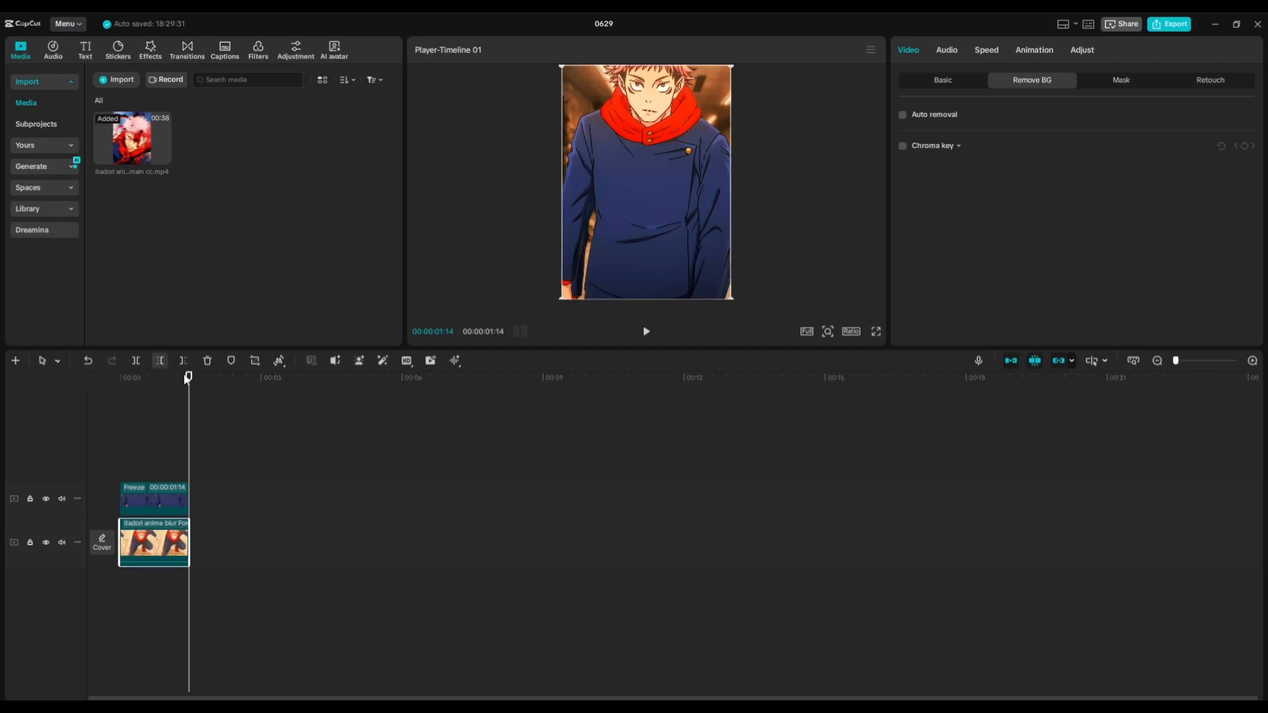
Move the main video segment up beside the freeze clip, directly after it, and play the sequence from the start.
{"action": "left_click_drag", "start_coordinate": [188, 378], "coordinate": [80, 416]}
{"action": "left_click_drag", "start_coordinate": [158, 540], "coordinate": [232, 500]}
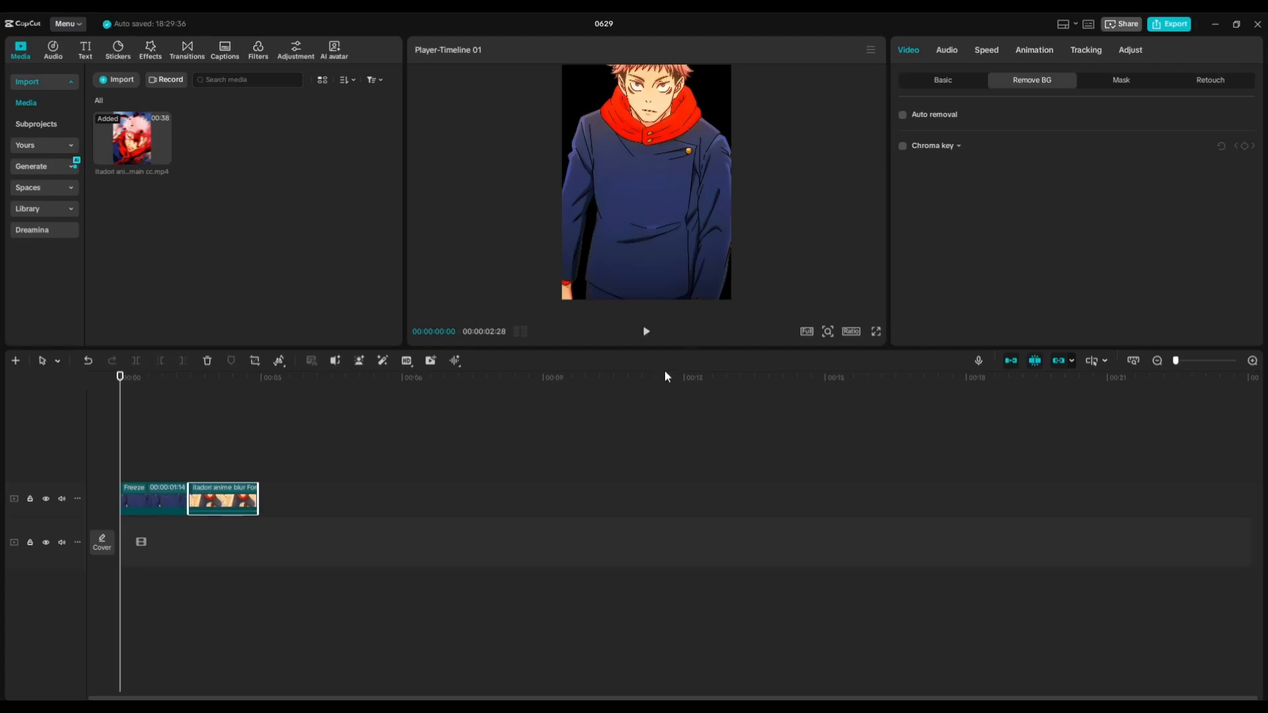
{"action": "left_click", "coordinate": [645, 331]}
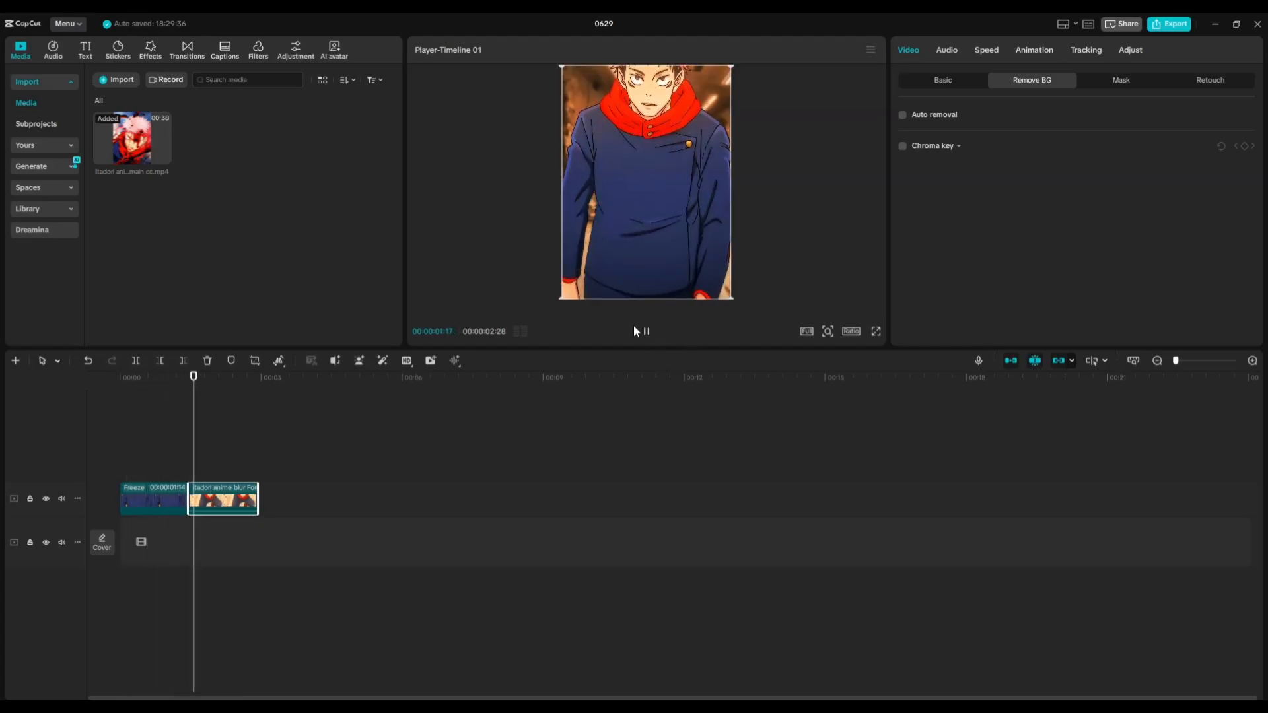
{"action": "left_click_drag", "start_coordinate": [226, 377], "coordinate": [99, 413]}
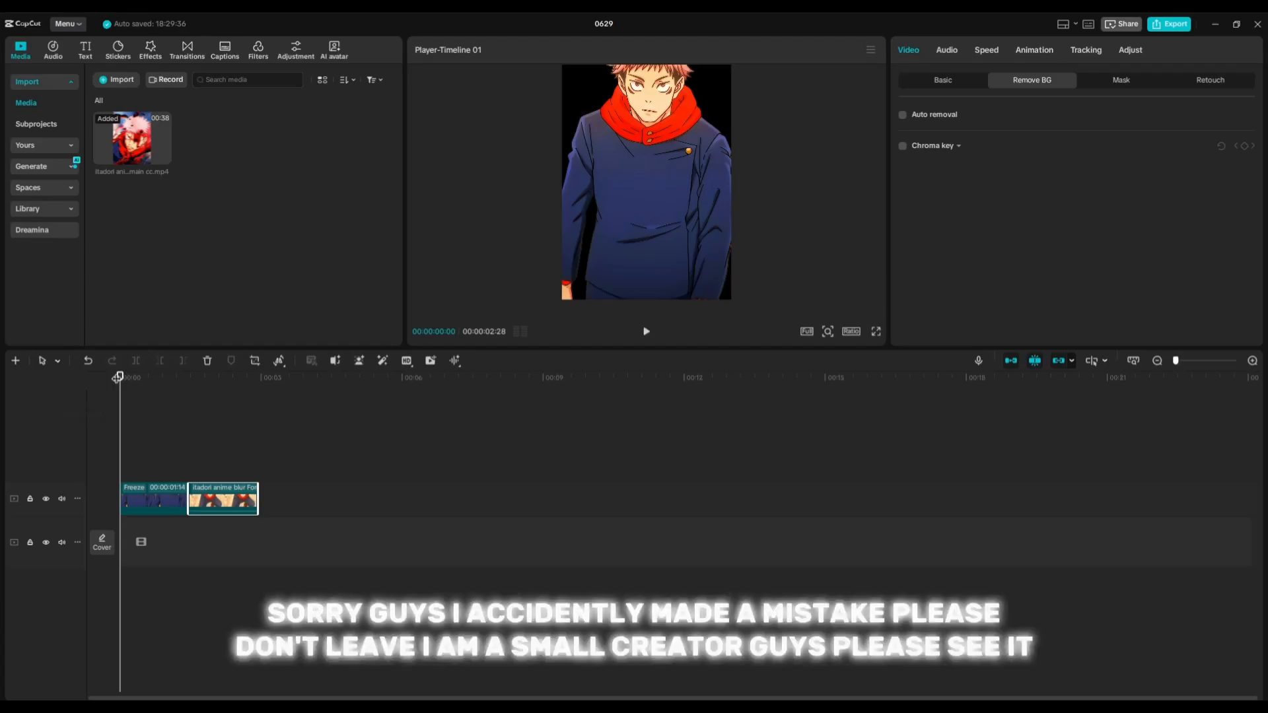
Delete the freeze clip and the remaining main video segment so the timeline is empty.
{"action": "left_click", "coordinate": [148, 483]}
{"action": "right_click", "coordinate": [146, 488]}
{"action": "left_click", "coordinate": [231, 399]}
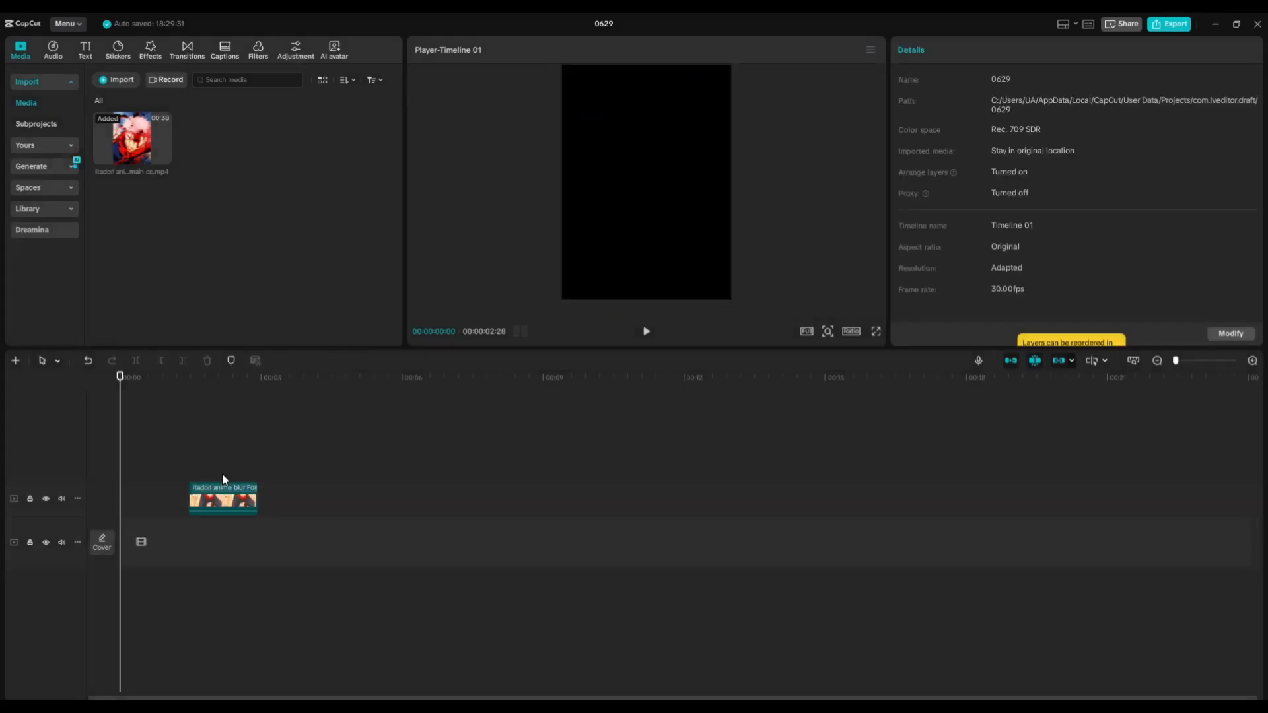
{"action": "right_click", "coordinate": [226, 489]}
{"action": "left_click", "coordinate": [176, 489]}
{"action": "right_click", "coordinate": [192, 489]}
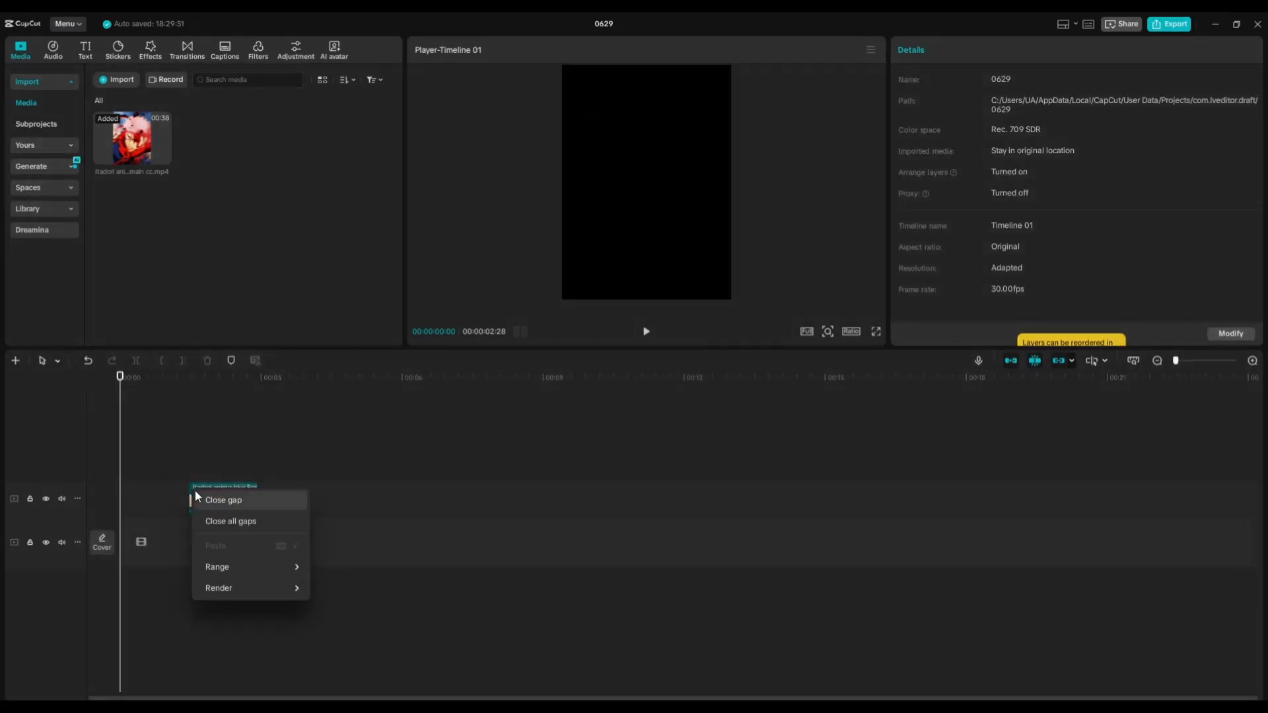
{"action": "left_click", "coordinate": [198, 498]}
{"action": "right_click", "coordinate": [199, 496]}
{"action": "left_click", "coordinate": [206, 234]}
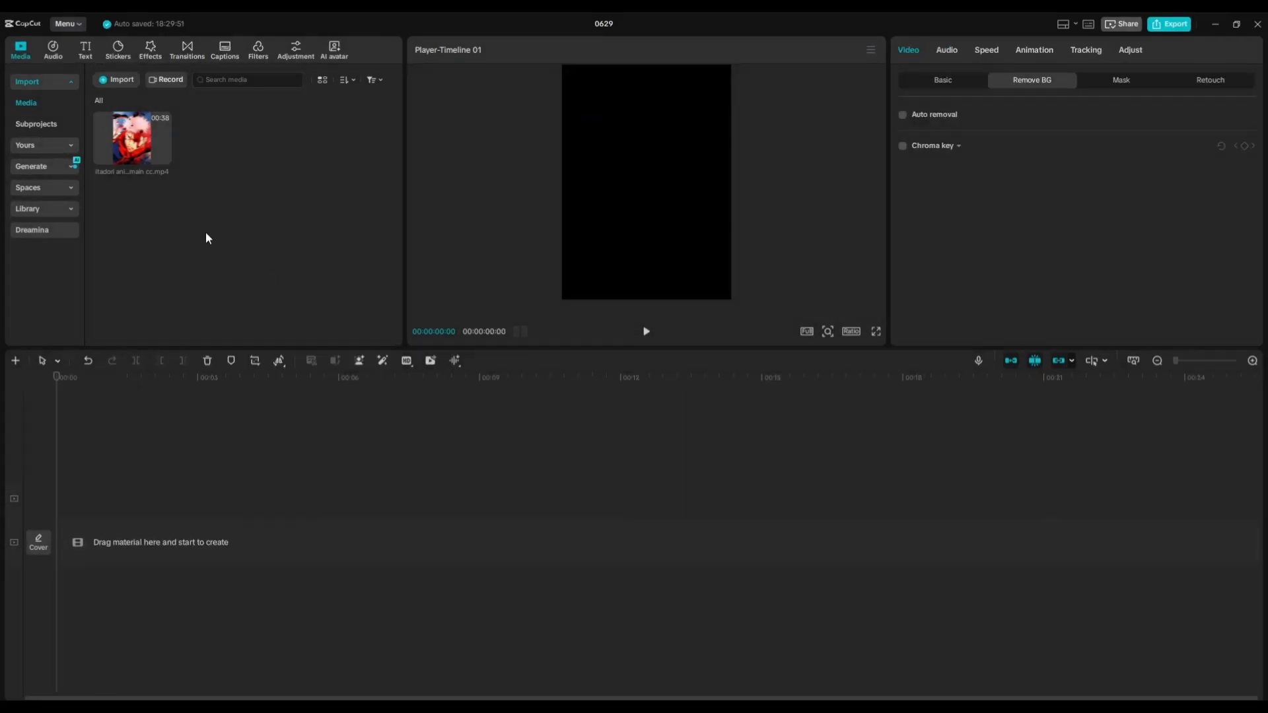
Add the imported Itadori anime video to the timeline again and split it at 00:00:23:02 and 00:00:29:11.
{"action": "left_click_drag", "start_coordinate": [132, 139], "coordinate": [158, 535]}
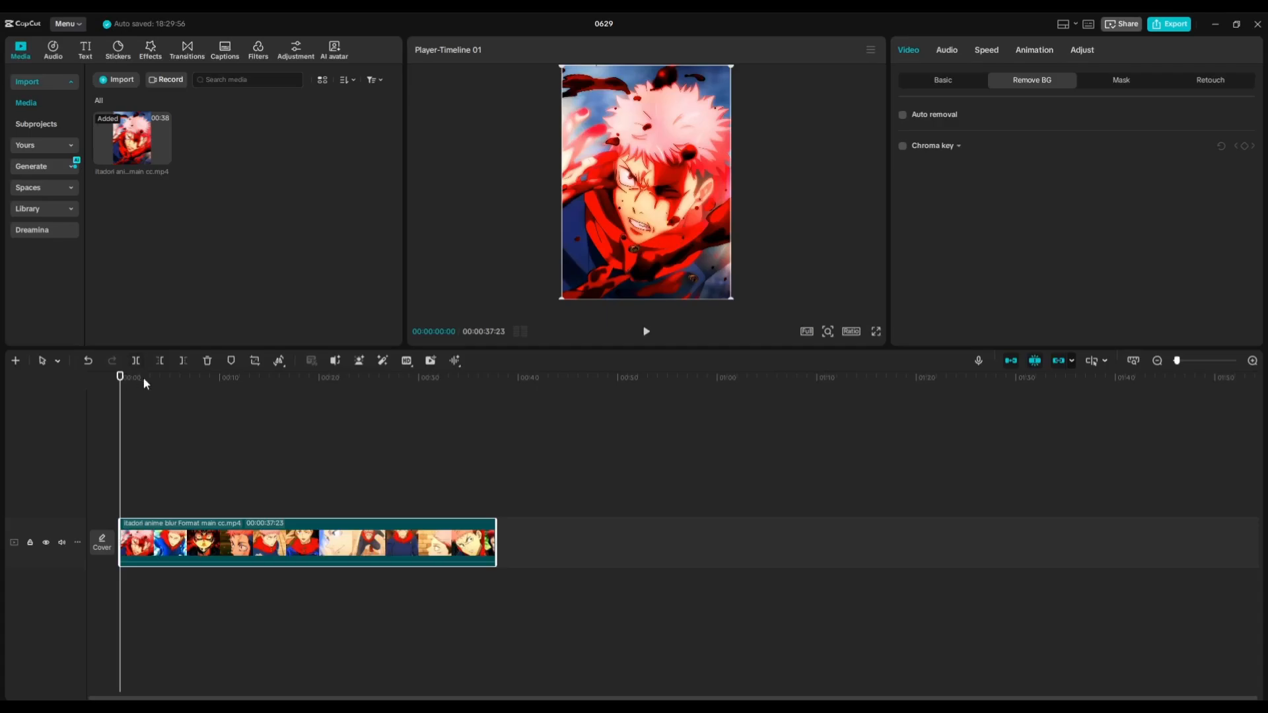
{"action": "left_click_drag", "start_coordinate": [144, 378], "coordinate": [412, 413]}
{"action": "key", "text": "ctrl+b"}
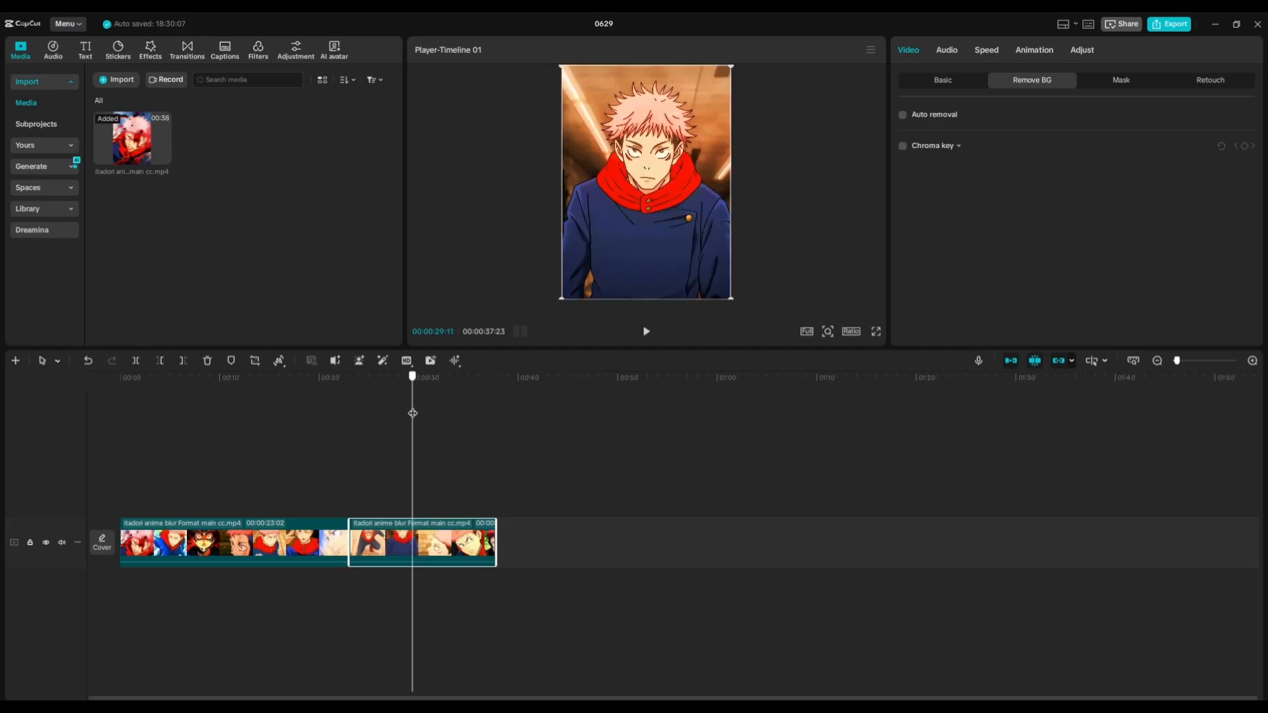
{"action": "left_click", "coordinate": [136, 360]}
{"action": "right_click", "coordinate": [436, 535]}
{"action": "left_click", "coordinate": [714, 421]}
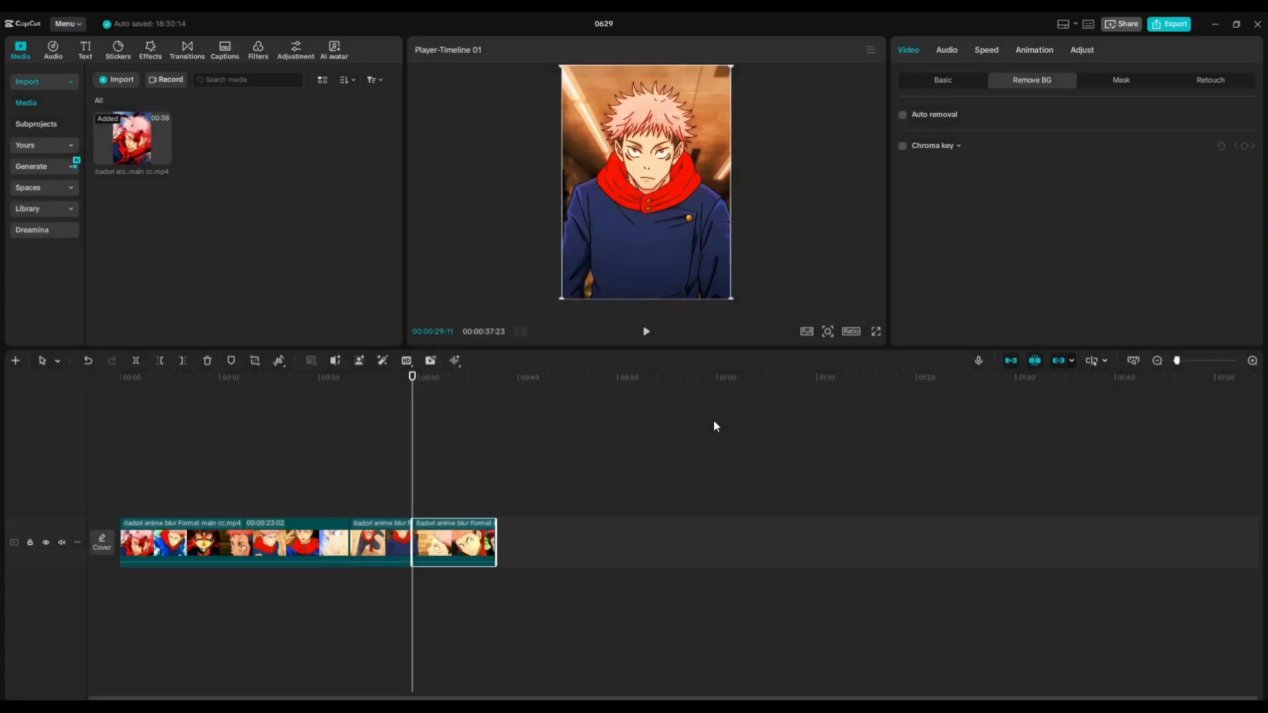
Create a freeze frame at 00:00:23:10 in the middle segment and place it on a track above the end of the first segment.
{"action": "left_click_drag", "start_coordinate": [414, 400], "coordinate": [318, 402]}
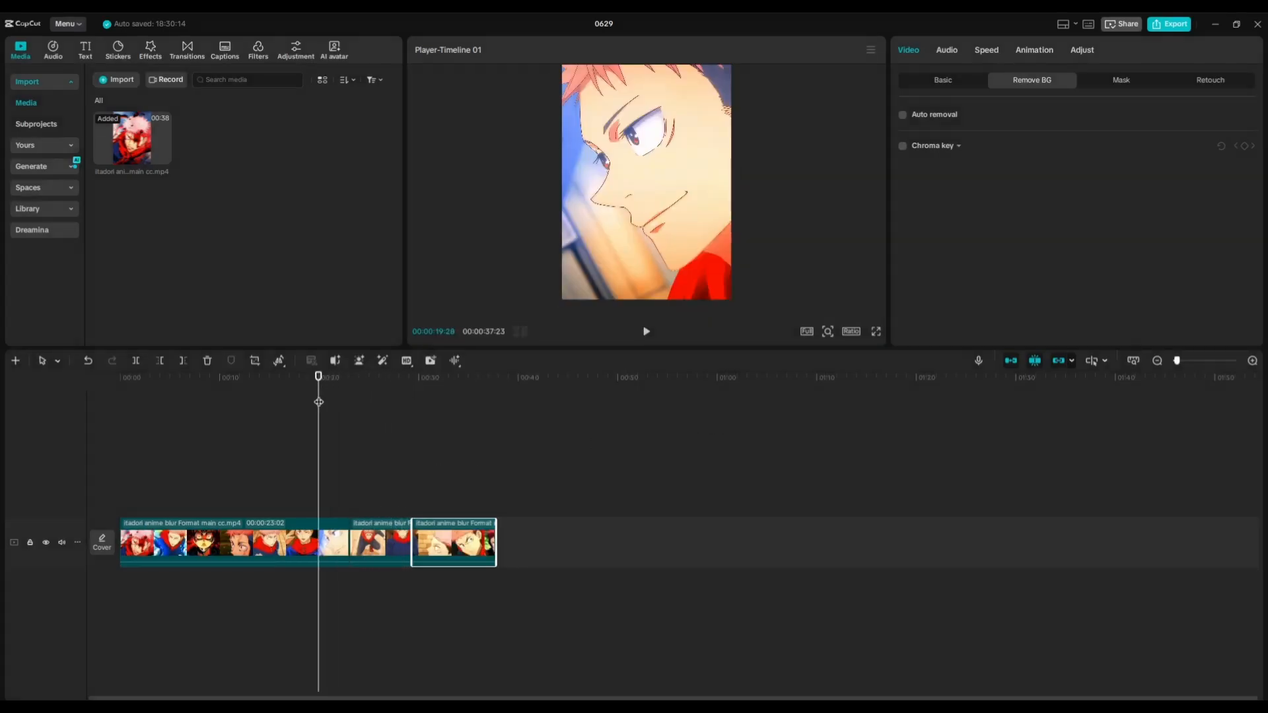
{"action": "scroll", "coordinate": [318, 402], "scroll_direction": "up", "scroll_amount": 2}
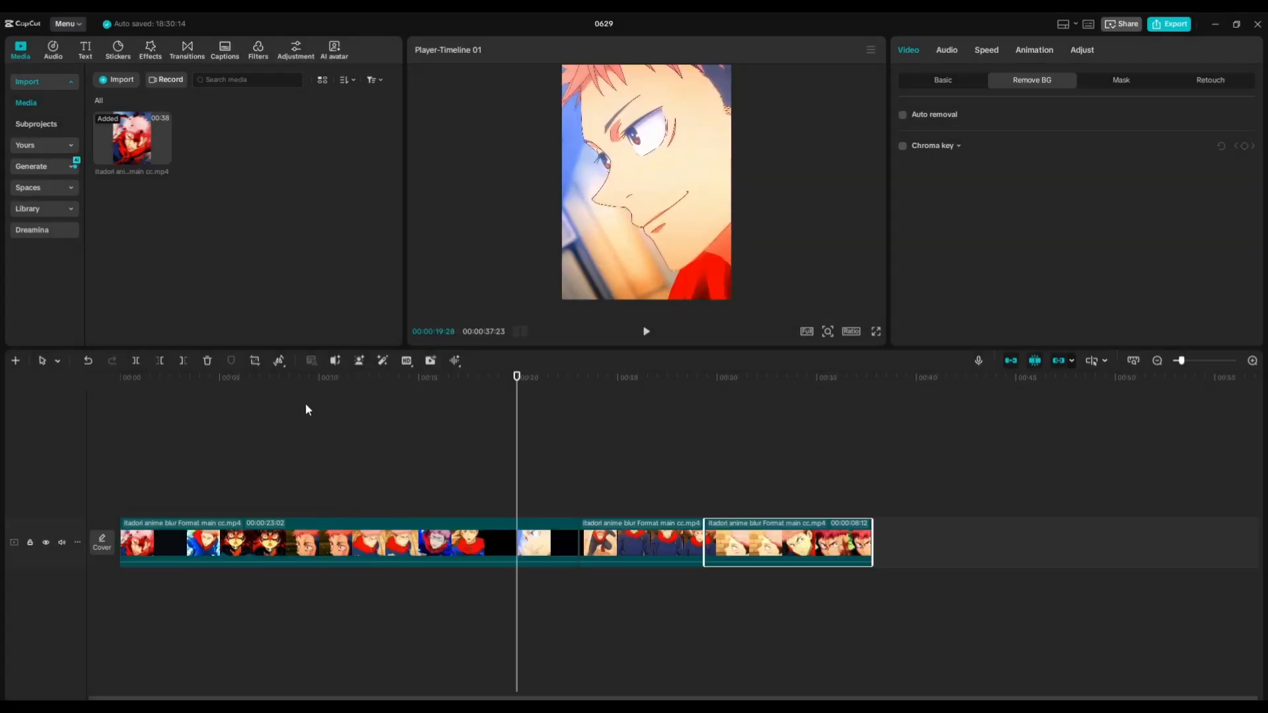
{"action": "left_click_drag", "start_coordinate": [513, 388], "coordinate": [584, 409]}
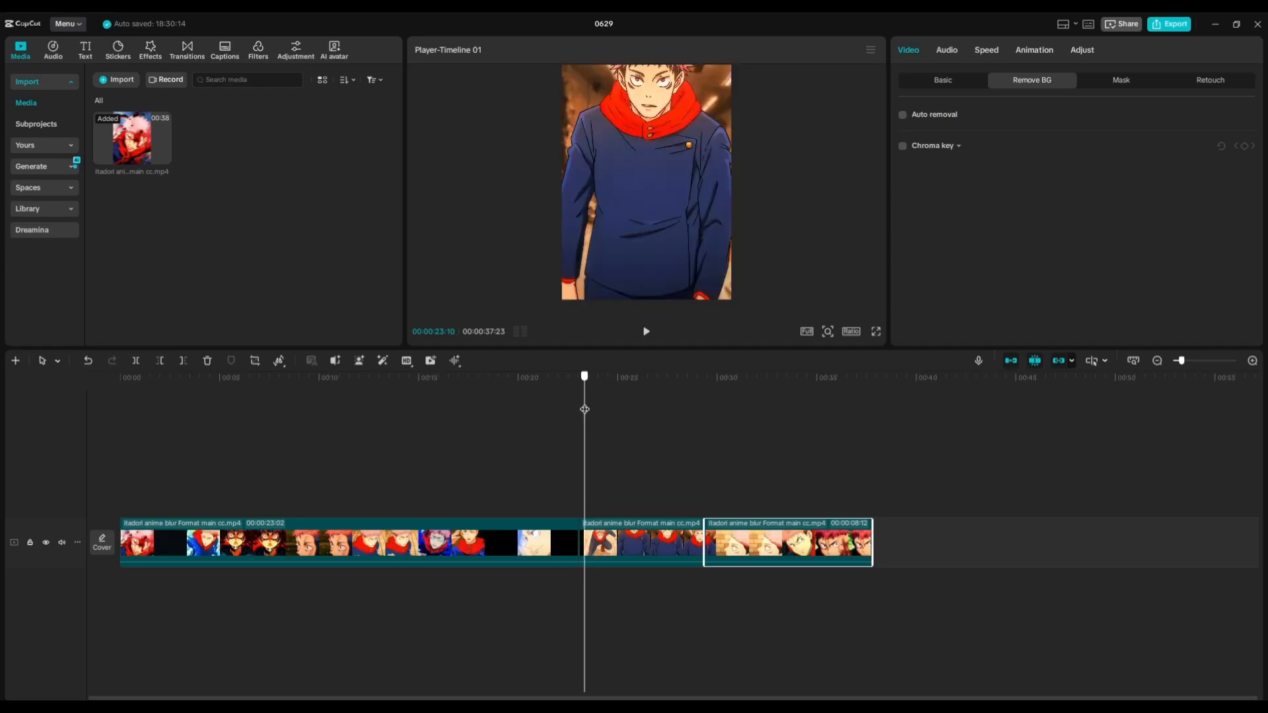
{"action": "left_click", "coordinate": [673, 532]}
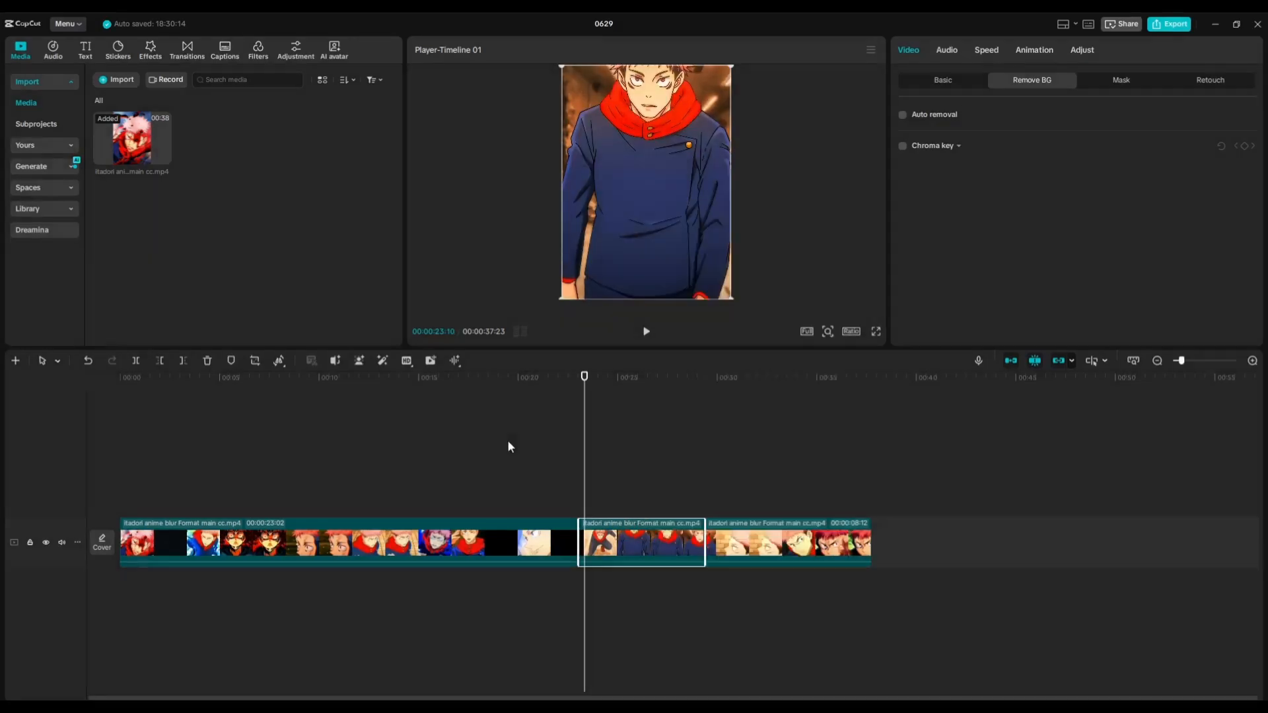
{"action": "left_click", "coordinate": [290, 361]}
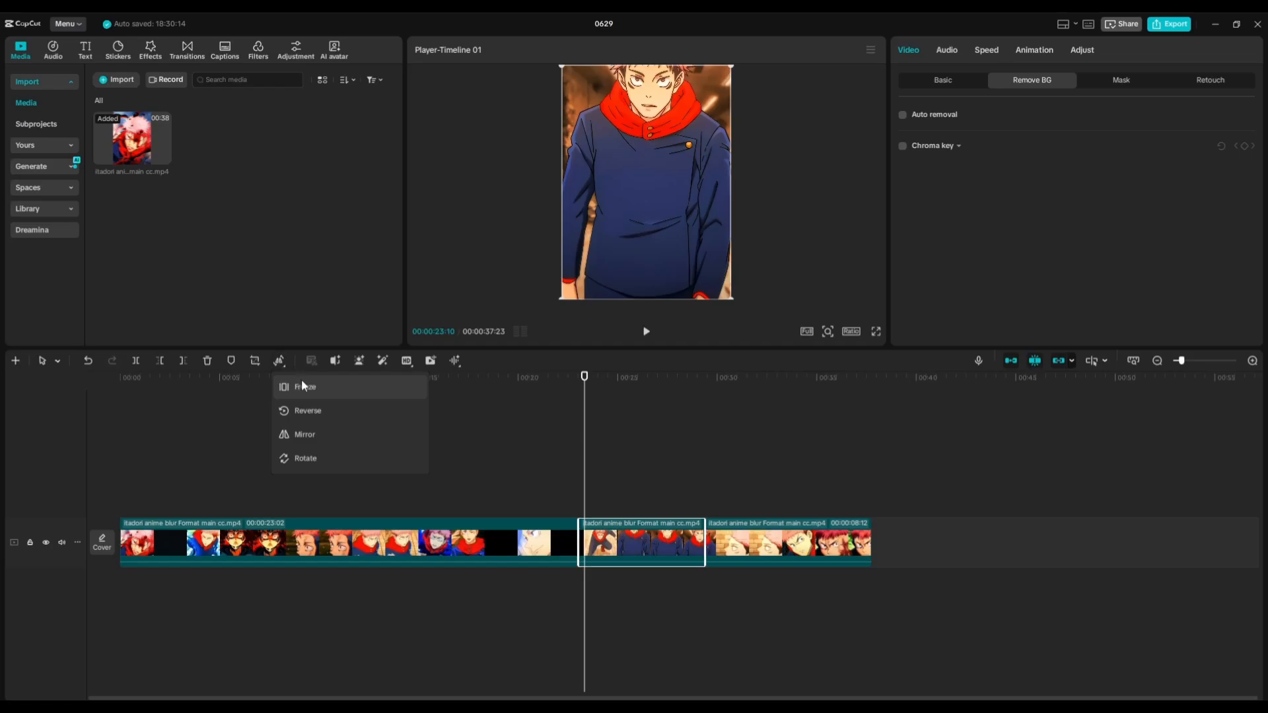
{"action": "left_click", "coordinate": [301, 380]}
{"action": "left_click_drag", "start_coordinate": [623, 532], "coordinate": [553, 486]}
{"action": "left_click", "coordinate": [501, 414]}
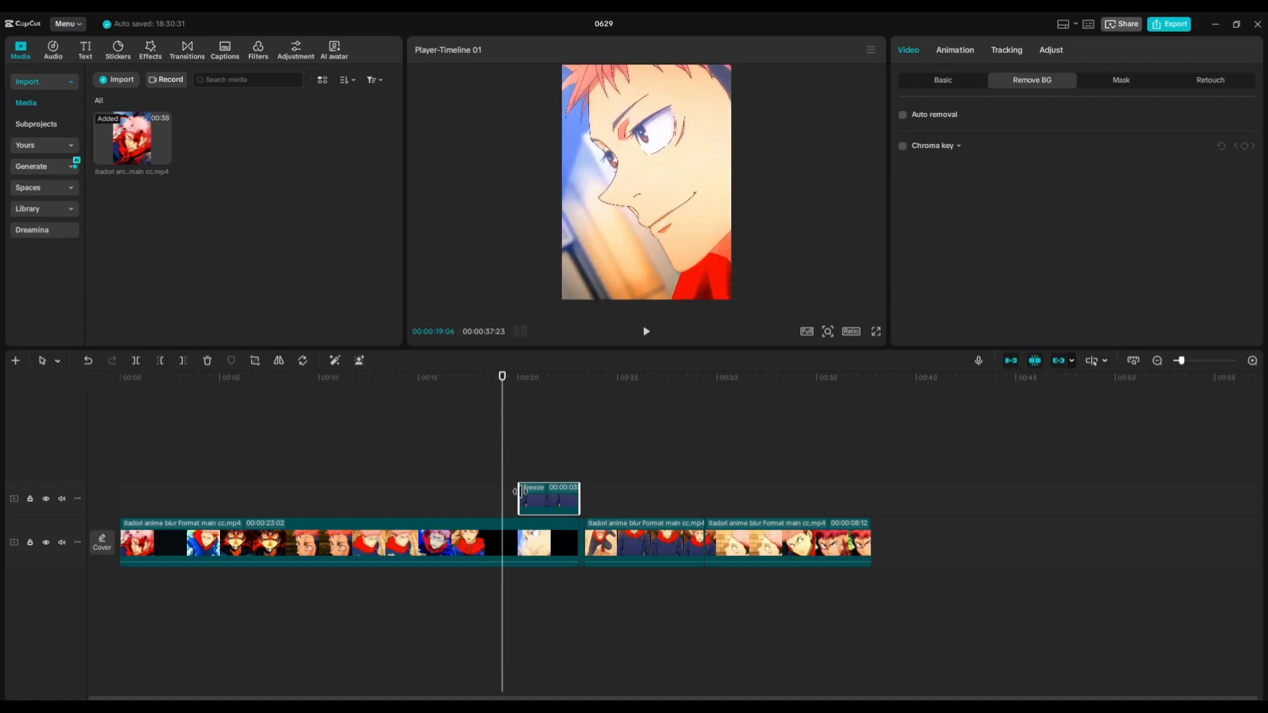
Trim the start of the freeze clip to a length of 00:00:02:09 and put the playhead on its first frame, 00:00:20:23.
{"action": "left_click_drag", "start_coordinate": [520, 491], "coordinate": [533, 491]}
{"action": "left_click_drag", "start_coordinate": [498, 389], "coordinate": [524, 398]}
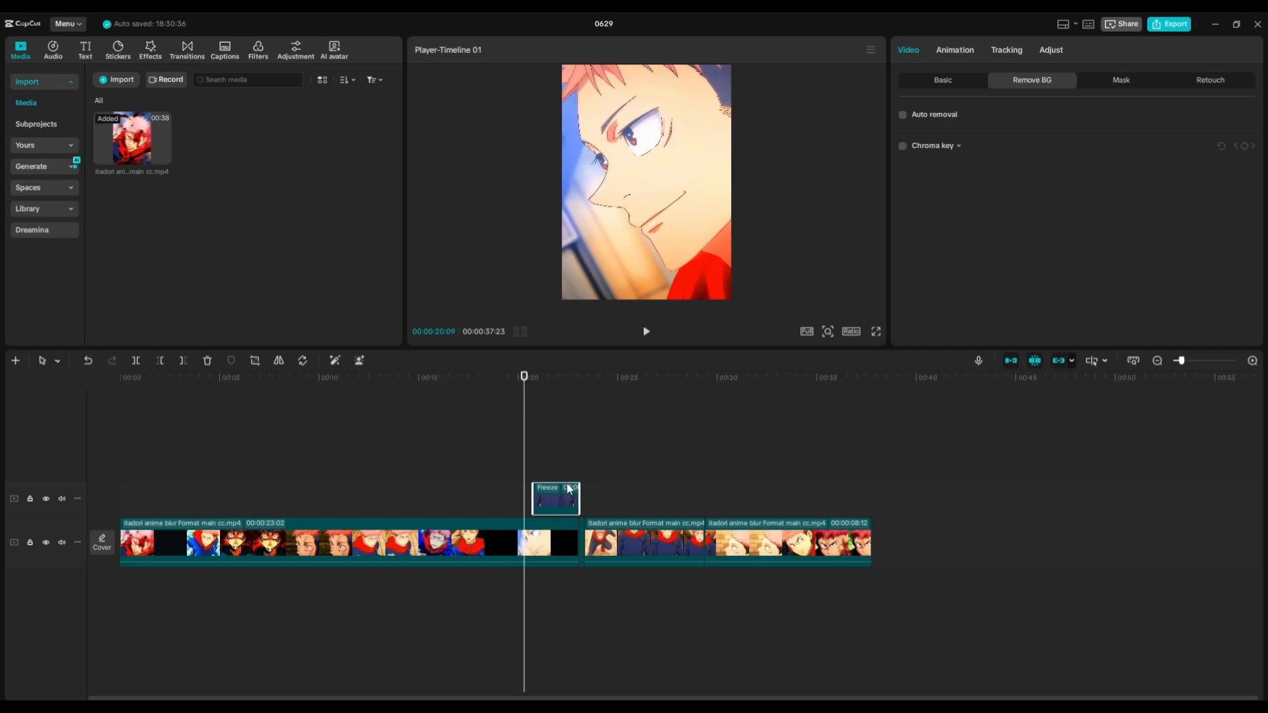
{"action": "scroll", "coordinate": [522, 415], "scroll_direction": "up", "scroll_amount": 2}
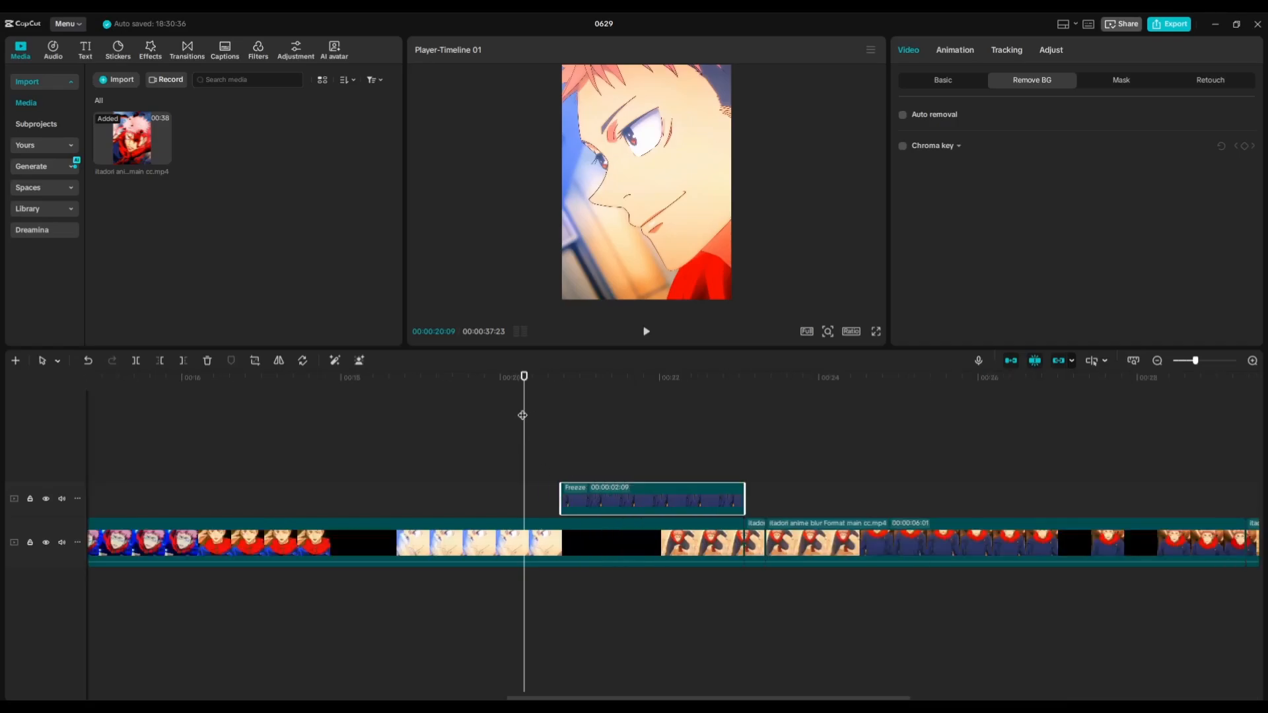
{"action": "left_click_drag", "start_coordinate": [522, 414], "coordinate": [562, 416]}
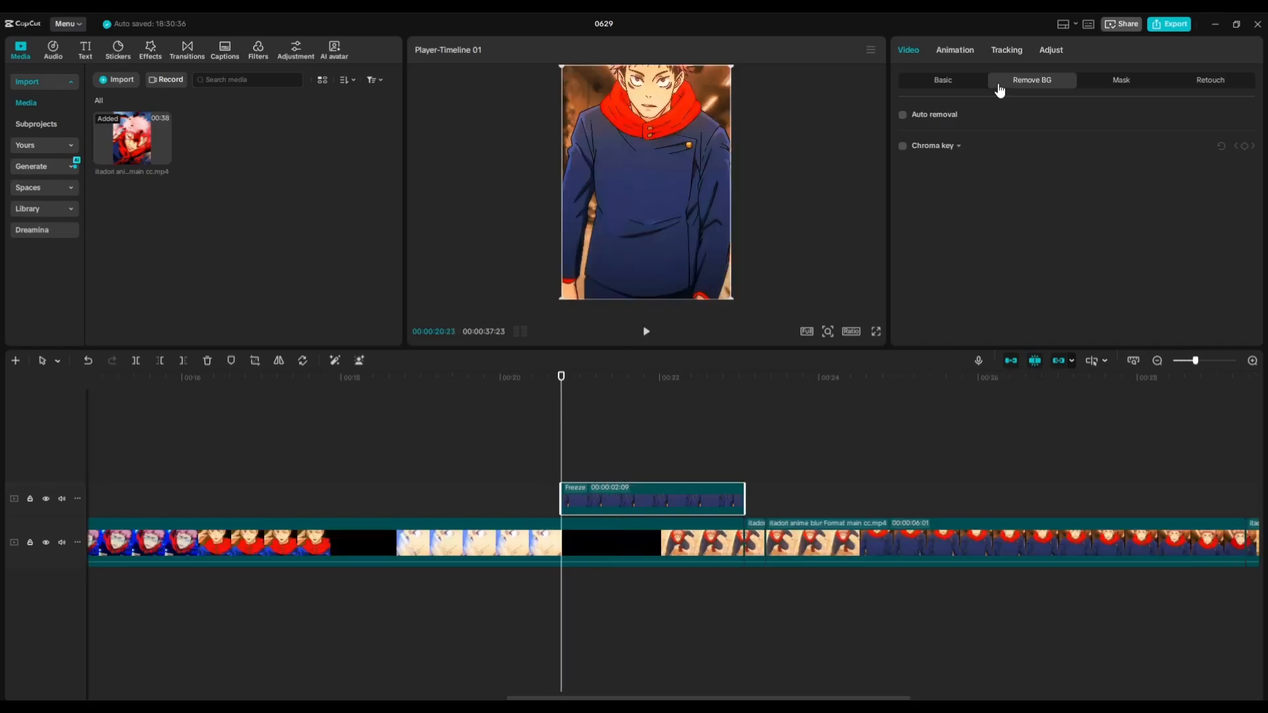
{"action": "left_click", "coordinate": [943, 86]}
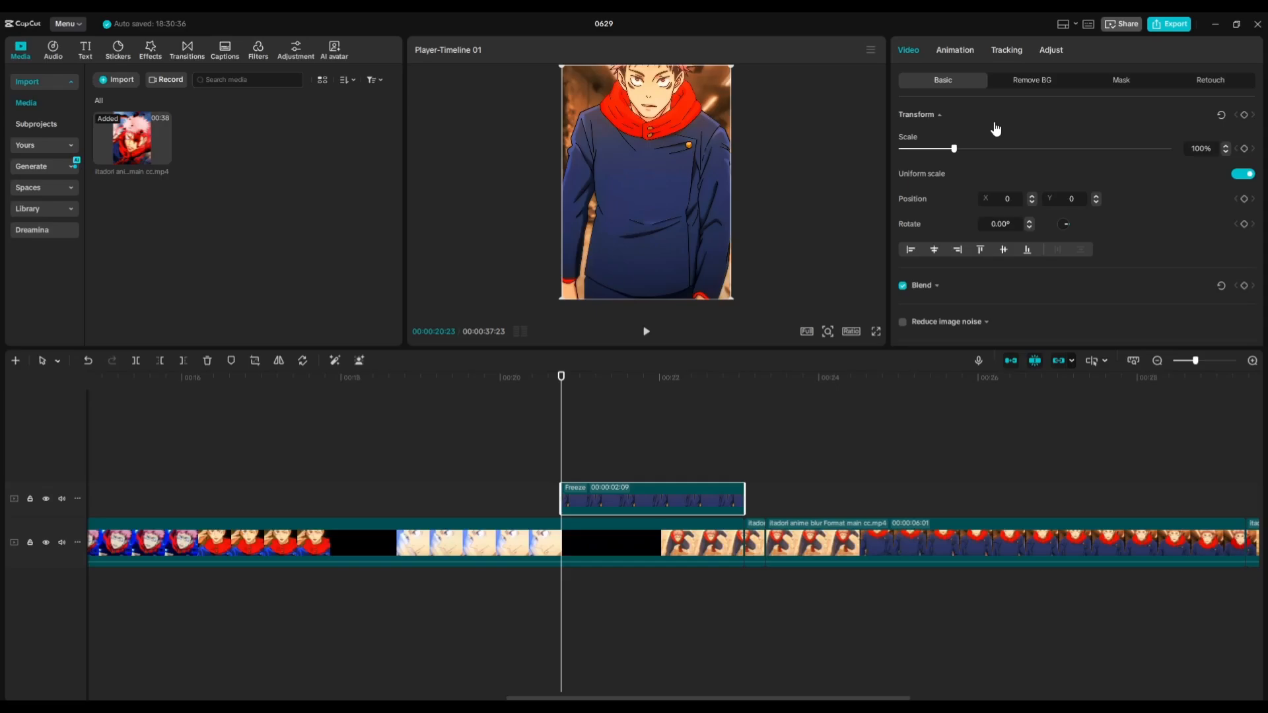
{"action": "left_click", "coordinate": [1244, 114]}
{"action": "right_click", "coordinate": [563, 497]}
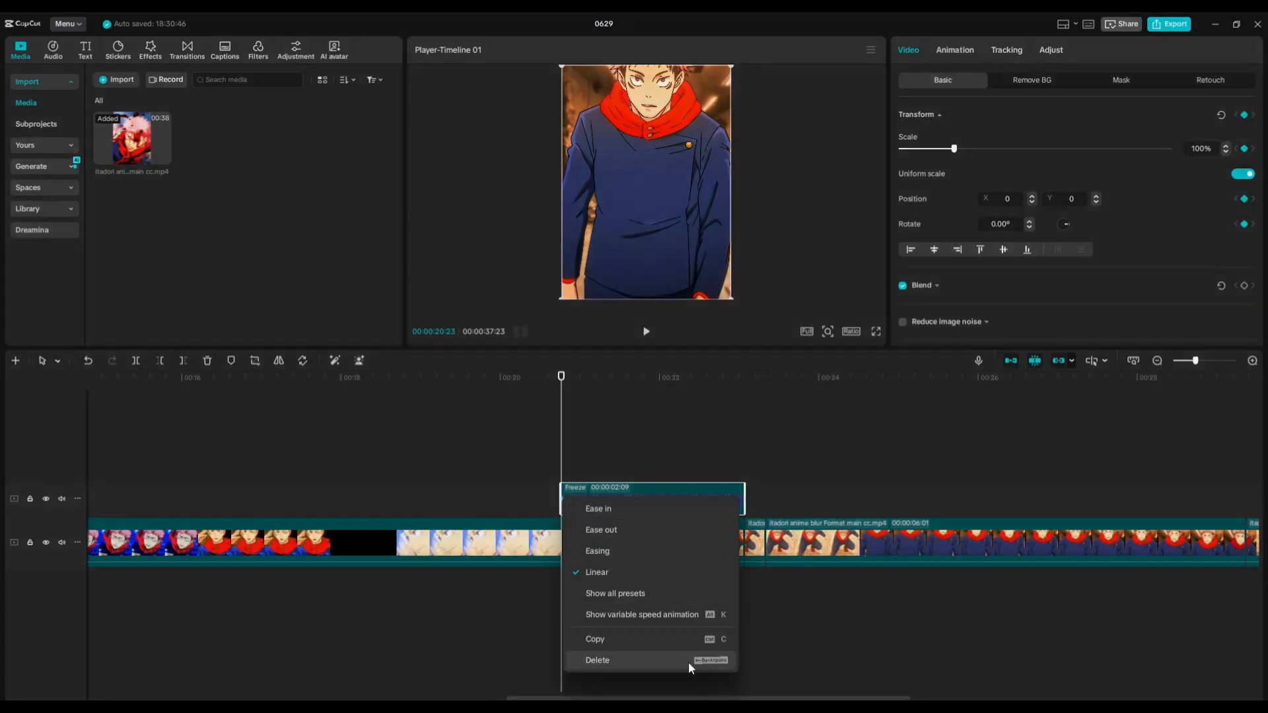
{"action": "left_click", "coordinate": [687, 663]}
Apply automatic background removal to the freeze clip.
{"action": "left_click", "coordinate": [993, 80]}
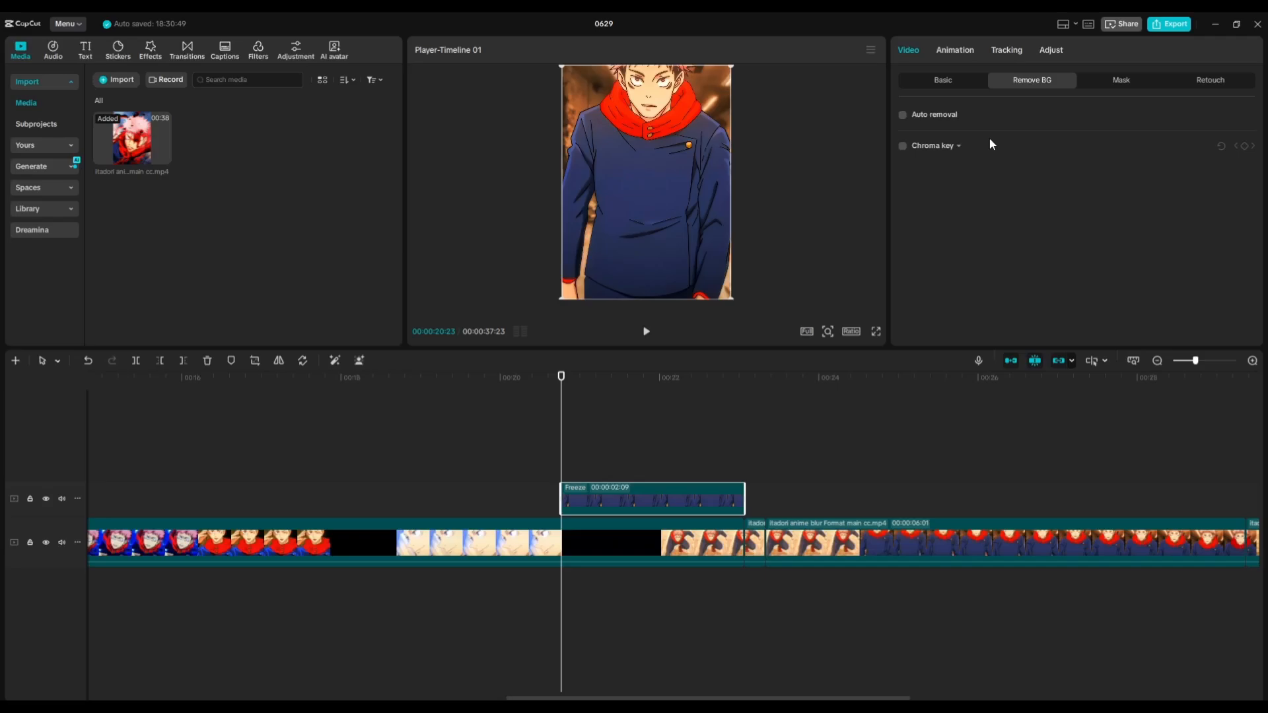
{"action": "left_click", "coordinate": [902, 116]}
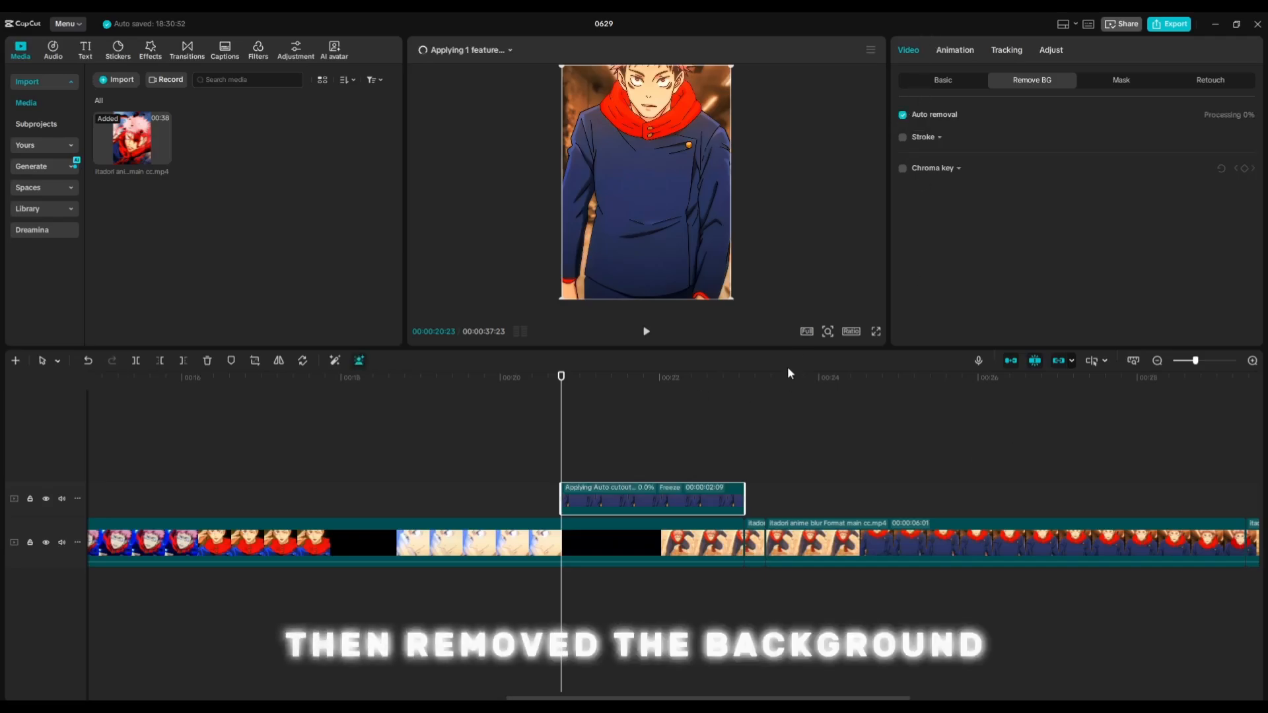
Add a transform keyframe at the freeze clip's start, scale the cutout to 34% and move it down to position Y -2575.
{"action": "left_click", "coordinate": [942, 84]}
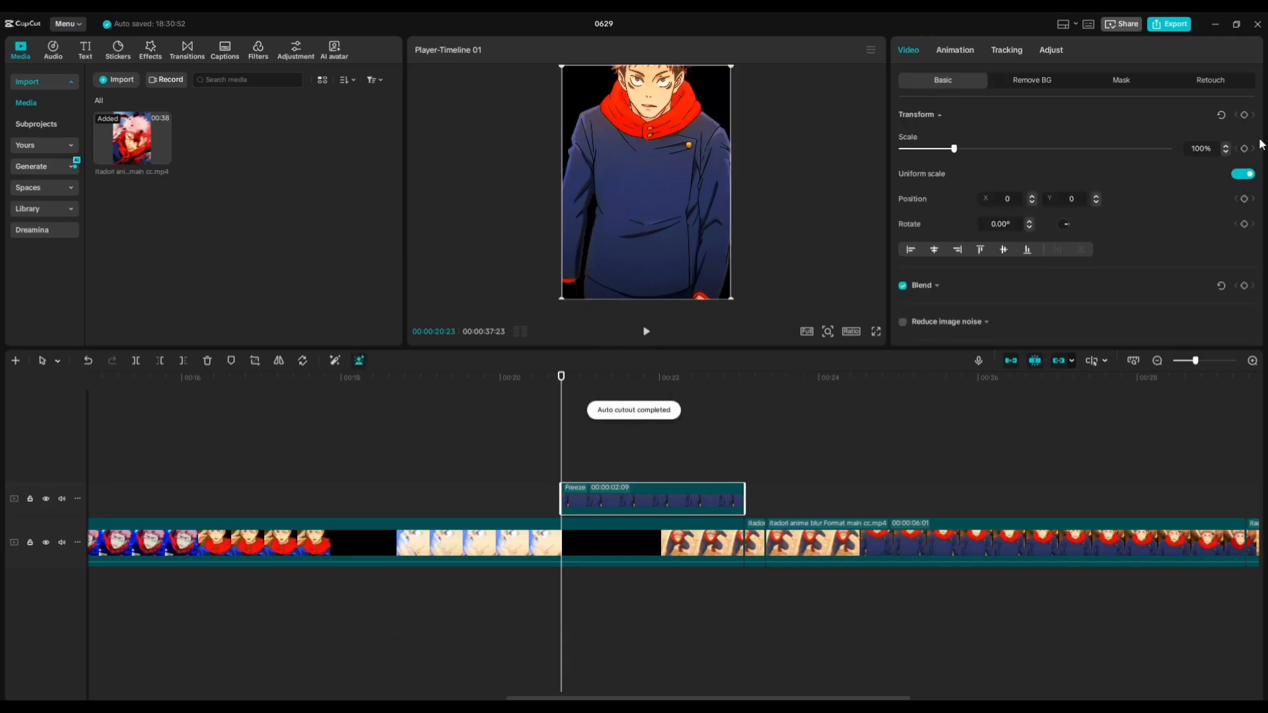
{"action": "left_click", "coordinate": [1244, 114]}
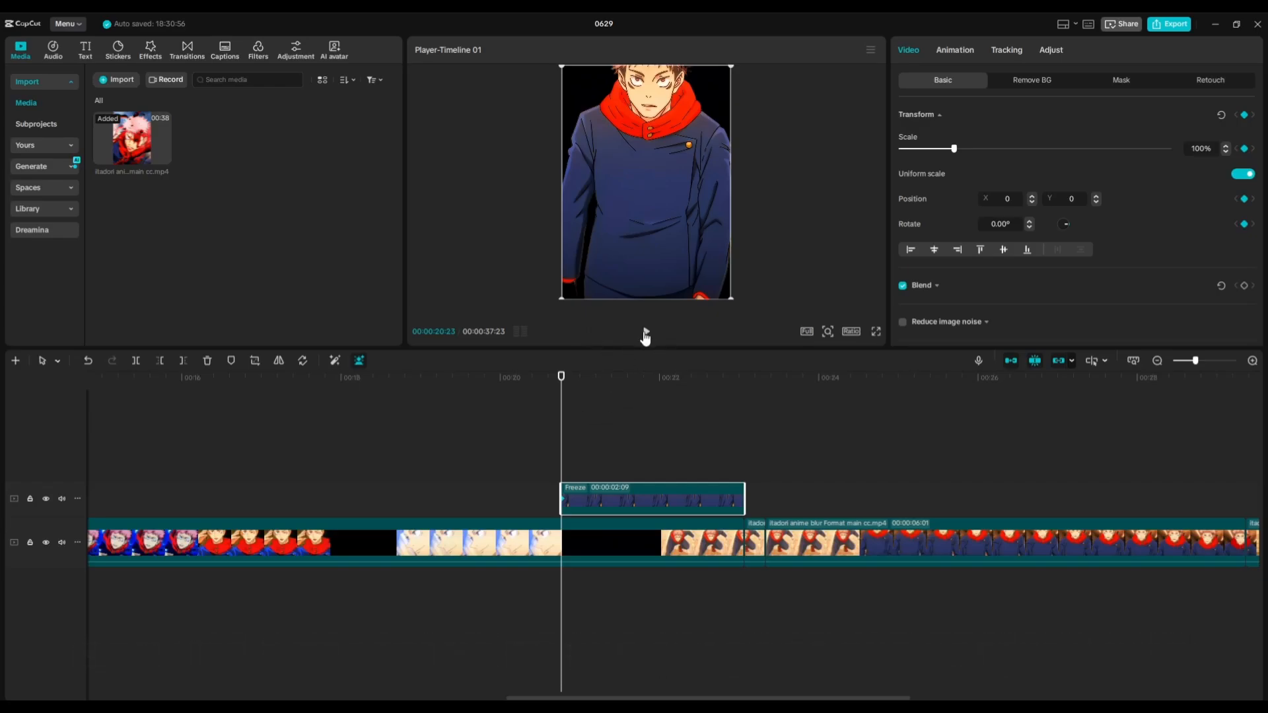
{"action": "left_click_drag", "start_coordinate": [731, 296], "coordinate": [593, 227]}
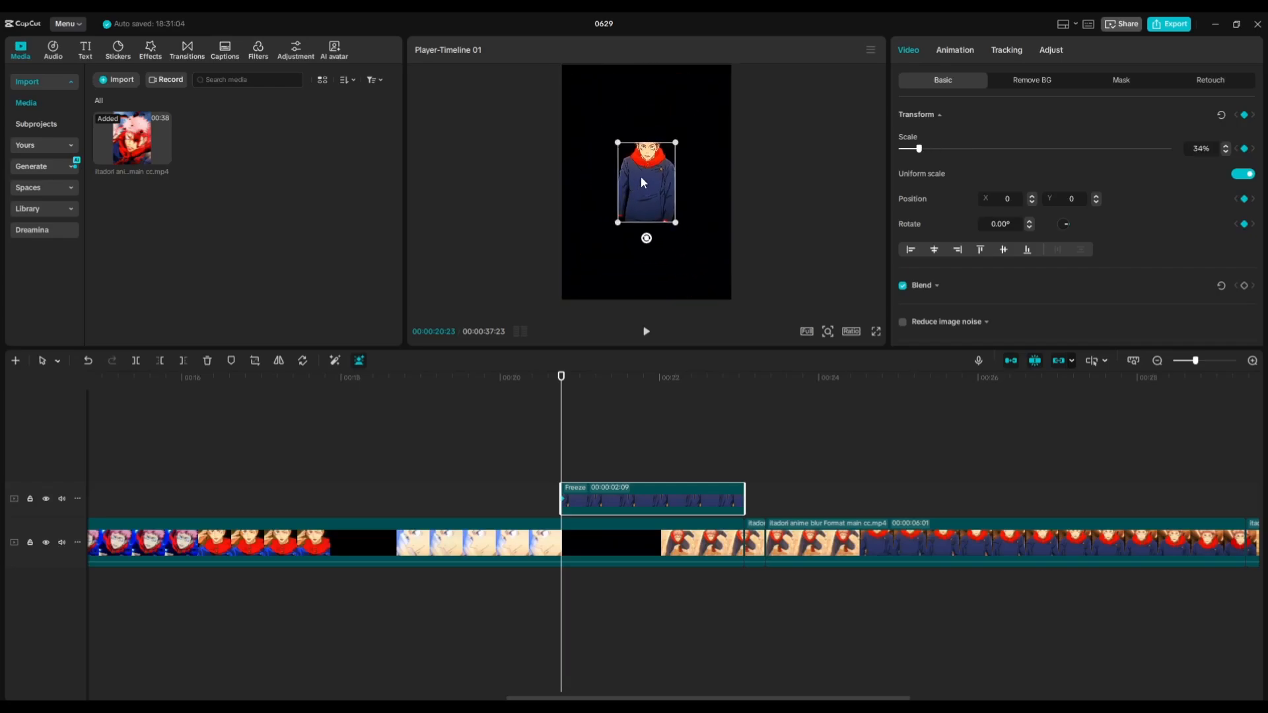
{"action": "left_click_drag", "start_coordinate": [640, 176], "coordinate": [646, 330]}
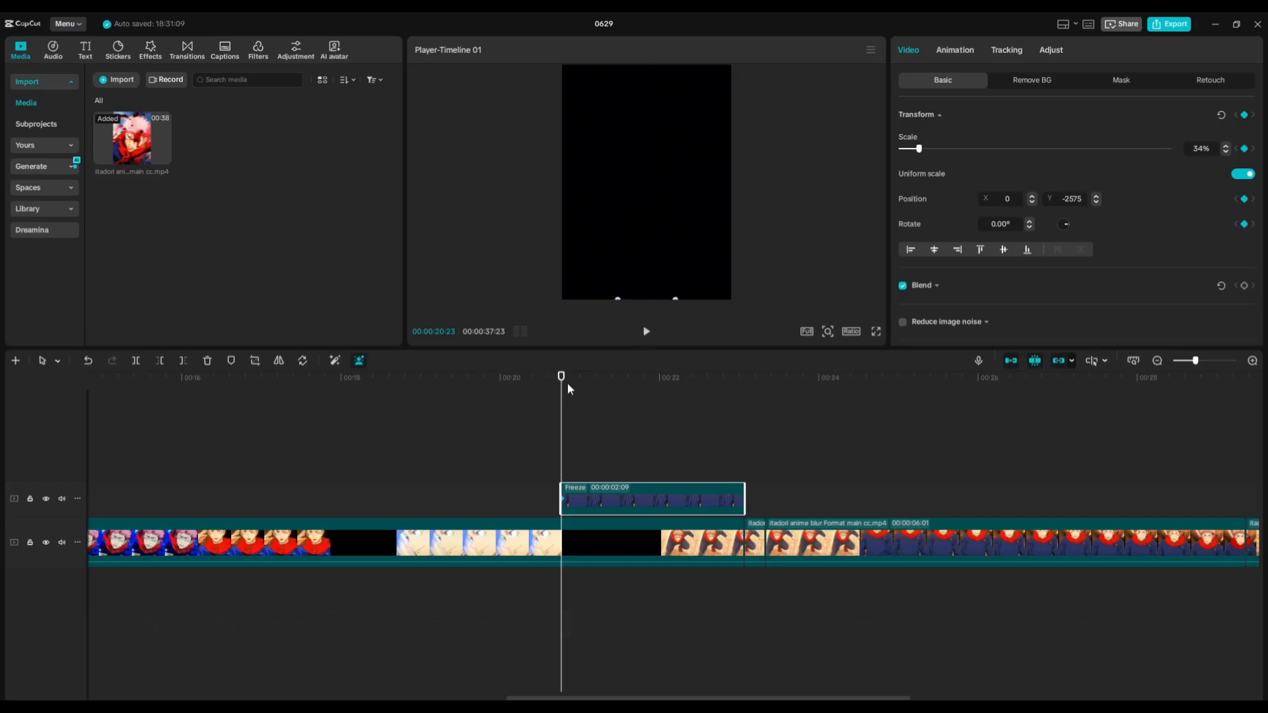
Add a second transform keyframe to the freeze clip at 00:00:21:05.
{"action": "left_click_drag", "start_coordinate": [568, 384], "coordinate": [580, 400]}
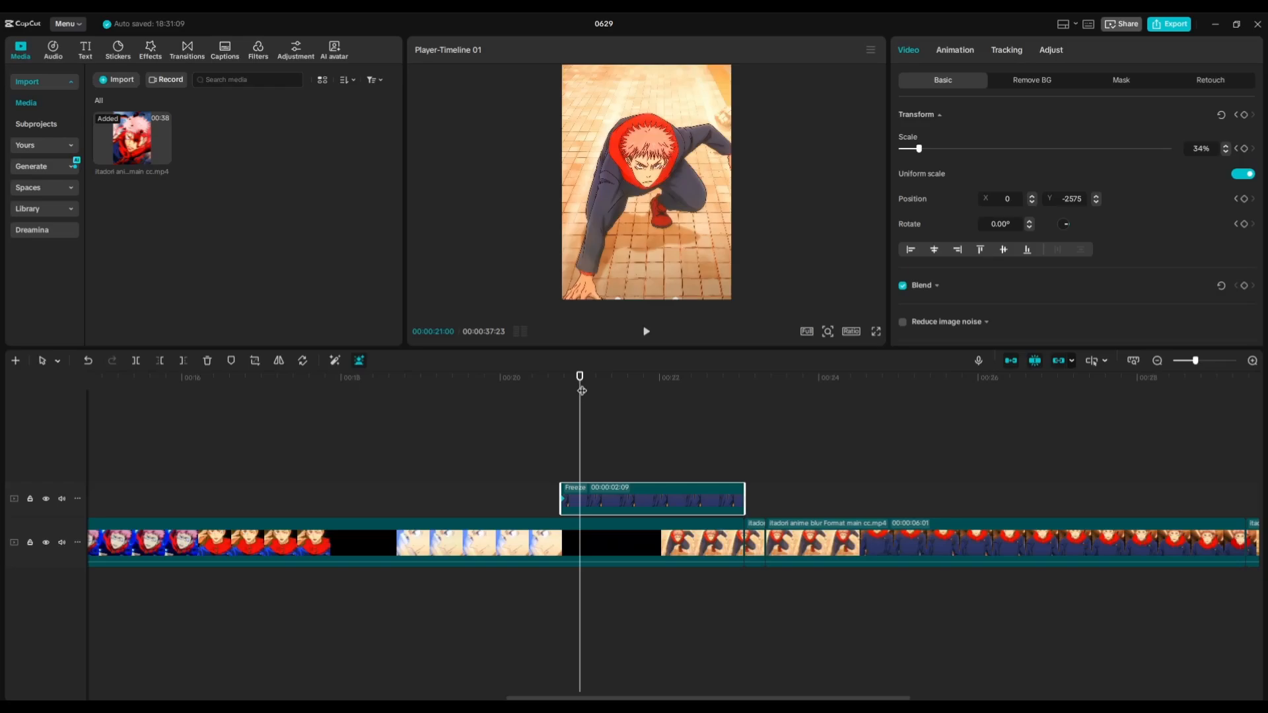
{"action": "left_click_drag", "start_coordinate": [581, 391], "coordinate": [593, 394]}
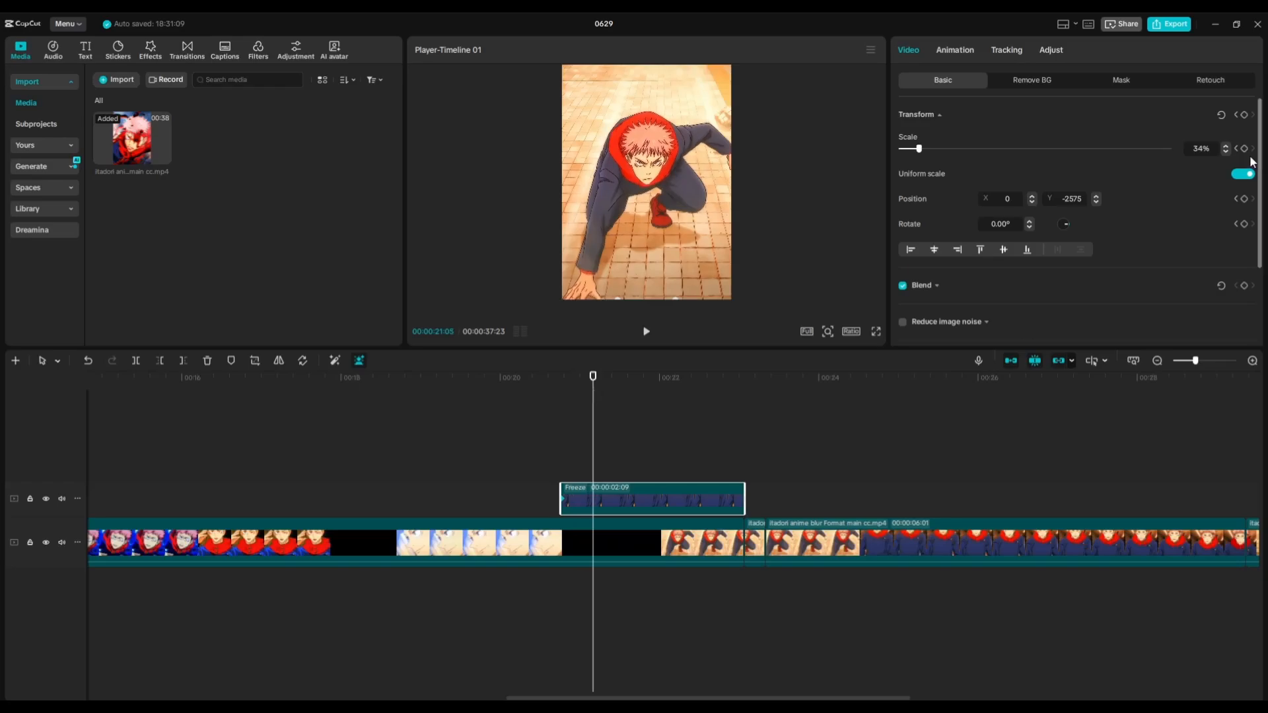
{"action": "left_click", "coordinate": [1244, 115]}
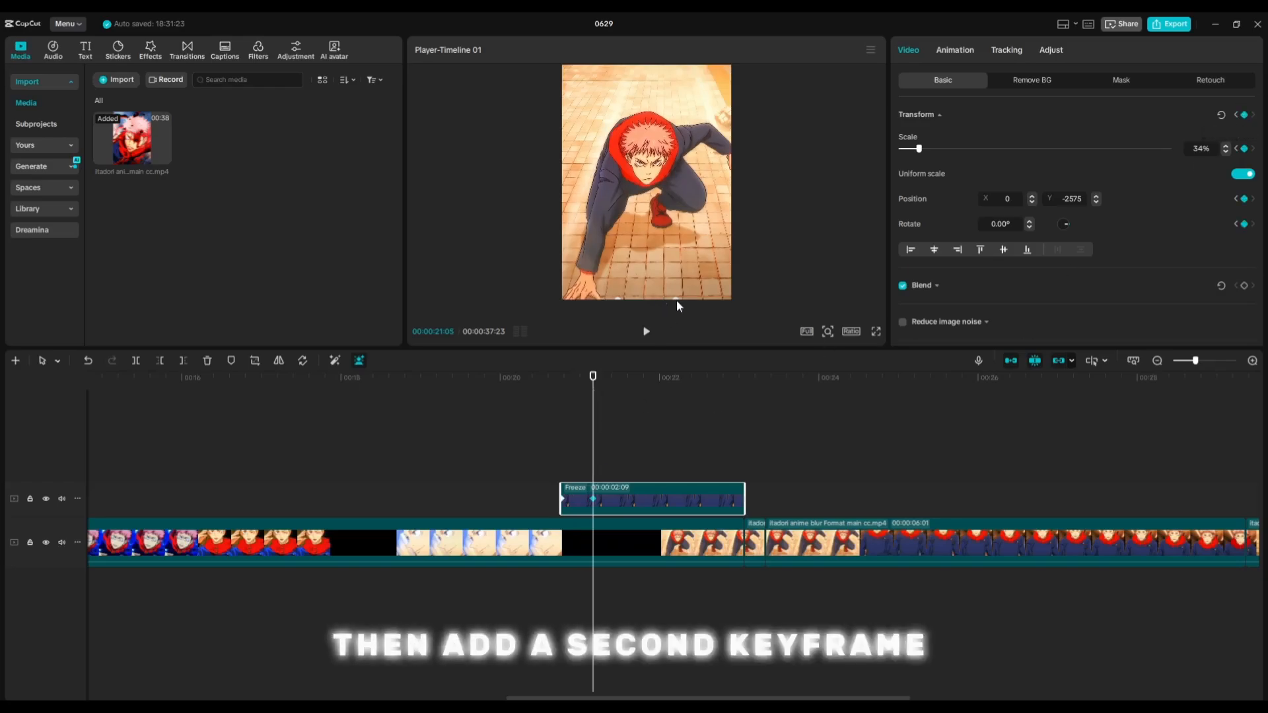
Try scaling the cutout to 31% at the second keyframe and compare it with the first keyframe.
{"action": "mouse_move", "coordinate": [676, 292]}
{"action": "left_mouse_down"}
{"action": "mouse_move", "coordinate": [687, 288]}
{"action": "mouse_move", "coordinate": [671, 301]}
{"action": "mouse_move", "coordinate": [657, 257]}
{"action": "mouse_move", "coordinate": [683, 255]}
{"action": "mouse_move", "coordinate": [665, 315]}
{"action": "mouse_move", "coordinate": [679, 299]}
{"action": "left_mouse_up"}
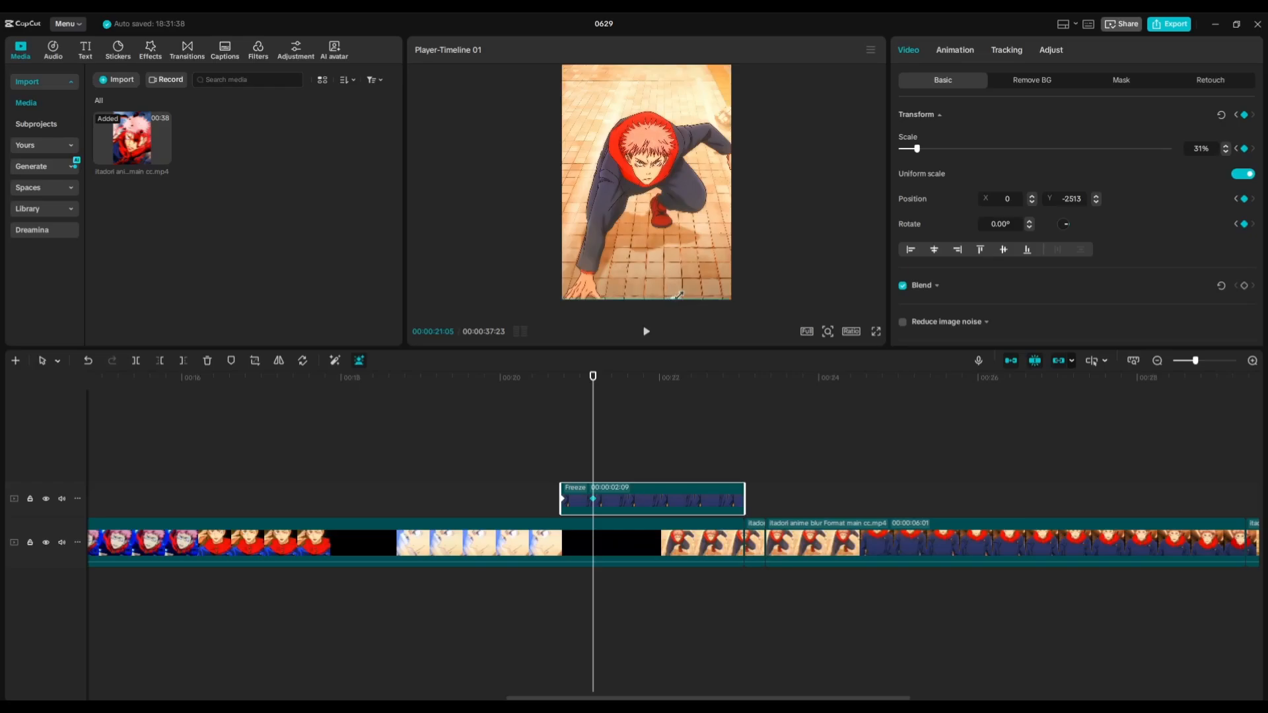
{"action": "left_click", "coordinate": [561, 430]}
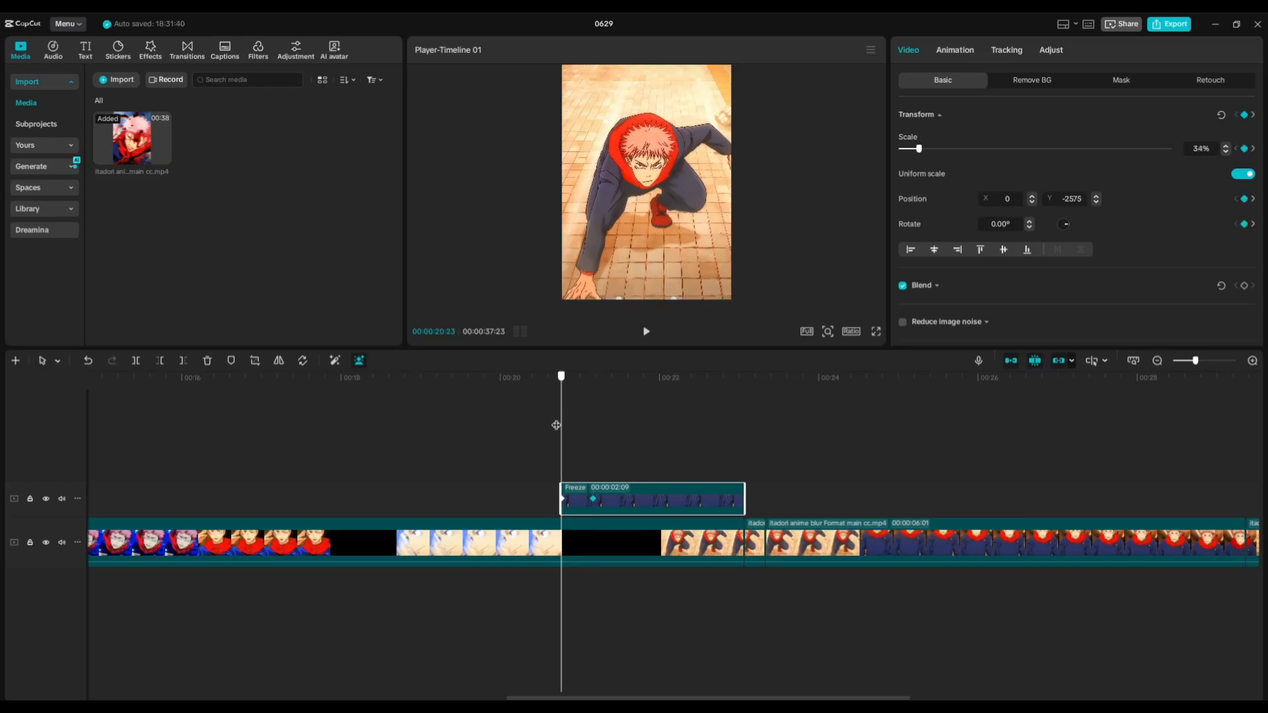
{"action": "left_click", "coordinate": [568, 498]}
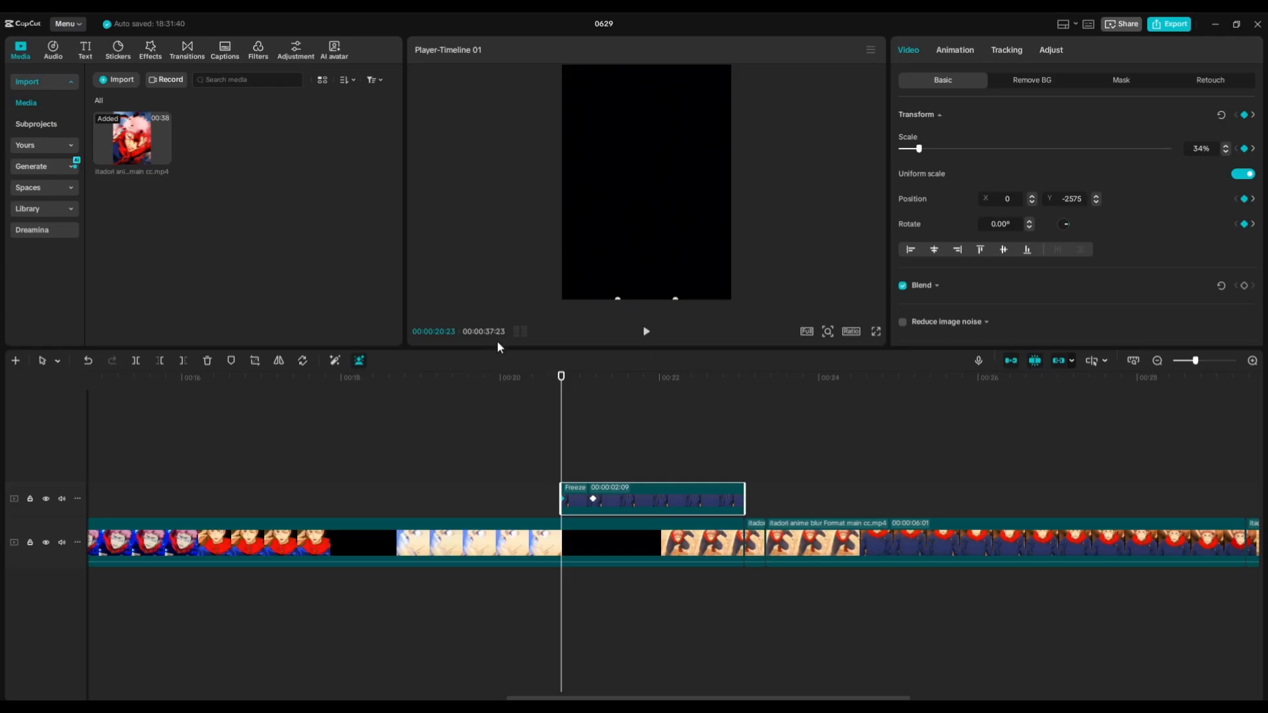
At the second keyframe, 00:00:21:05, set the cutout's scale to 34% and raise it to position Y -869.
{"action": "left_click_drag", "start_coordinate": [562, 382], "coordinate": [592, 388]}
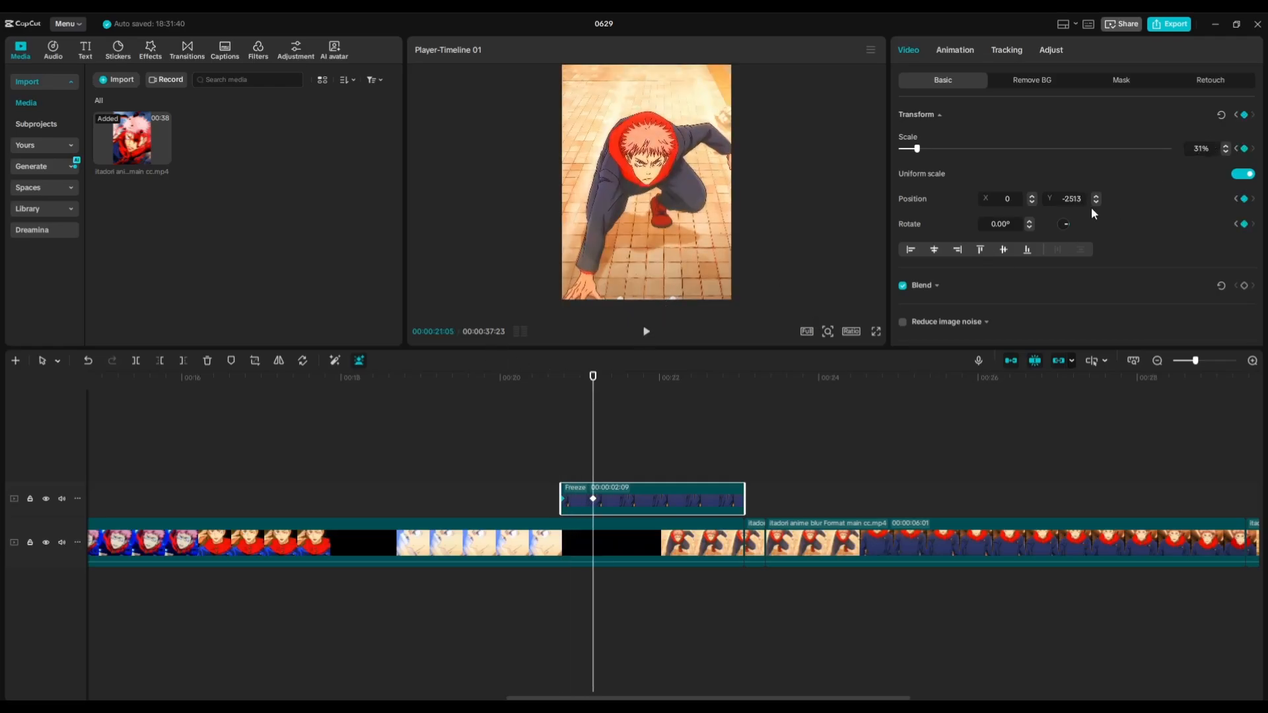
{"action": "left_click", "coordinate": [1225, 146]}
{"action": "left_click", "coordinate": [1225, 146]}
{"action": "left_click_drag", "start_coordinate": [651, 293], "coordinate": [654, 215]}
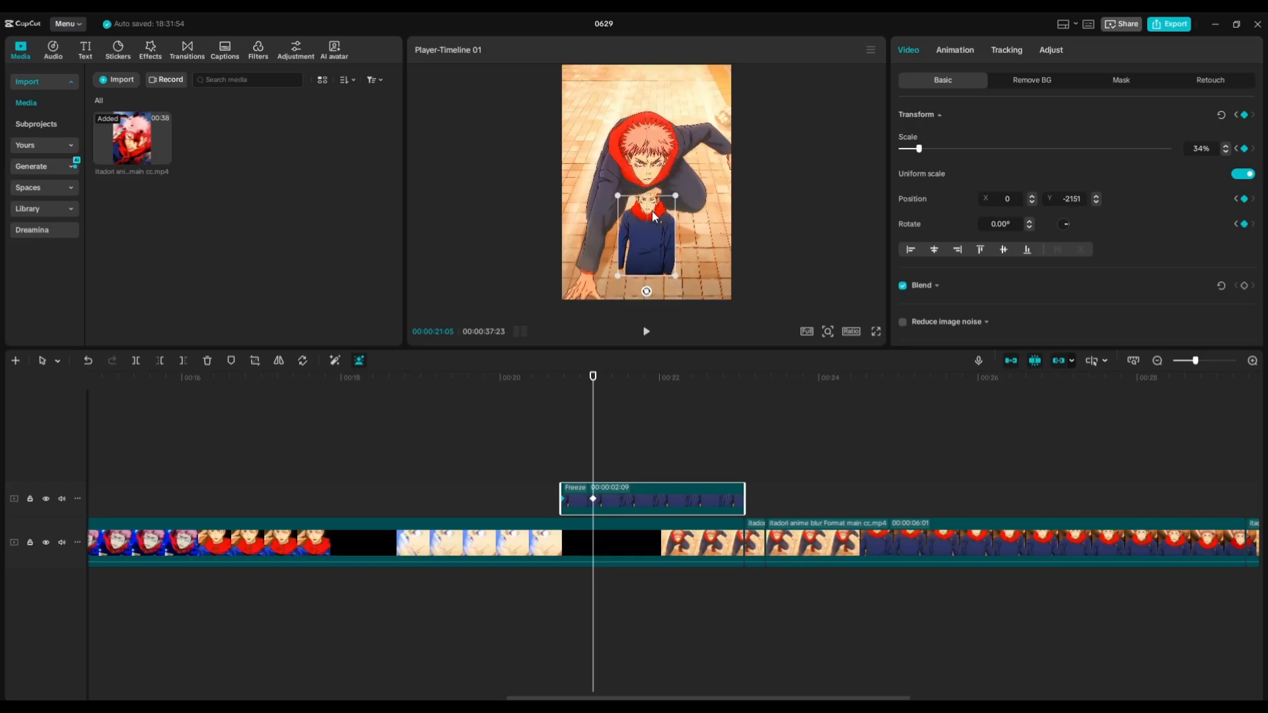
Add a third transform keyframe to the freeze clip at 00:00:22:16, raising the cutout to position Y 0 at 34% scale.
{"action": "left_click_drag", "start_coordinate": [593, 386], "coordinate": [702, 407]}
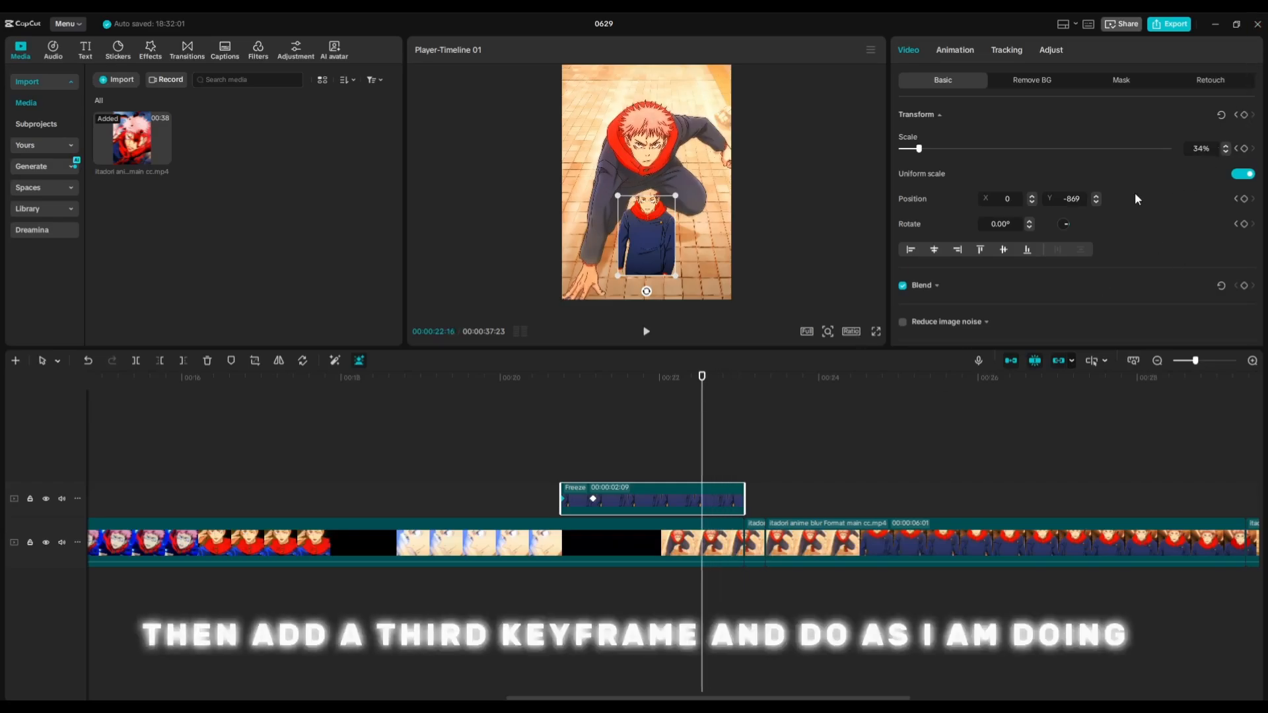
{"action": "left_click", "coordinate": [1244, 115]}
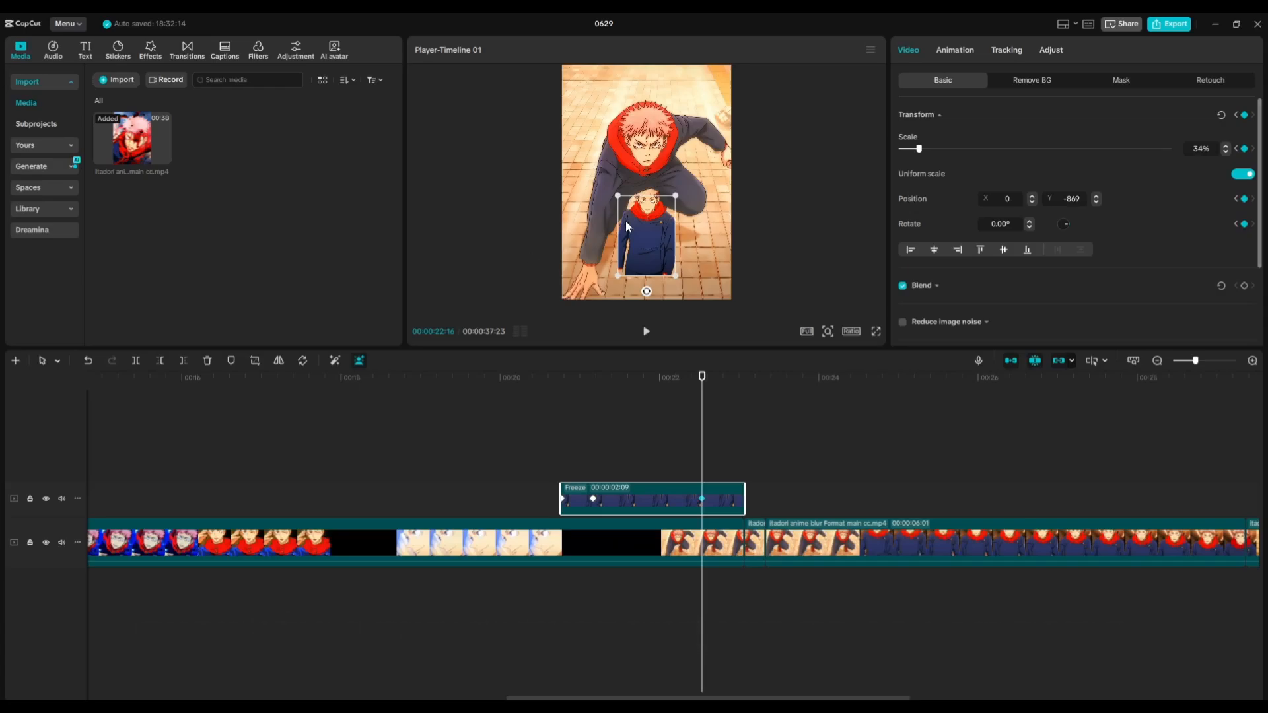
{"action": "left_click_drag", "start_coordinate": [656, 229], "coordinate": [659, 185]}
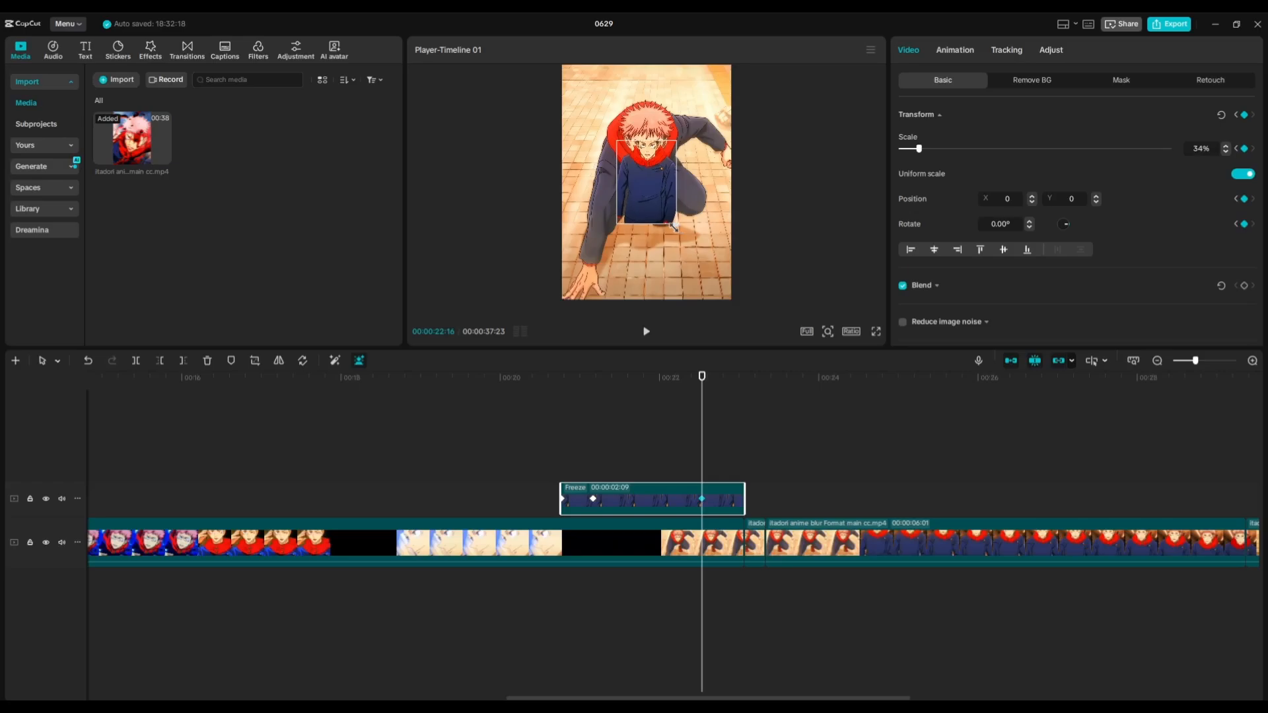
{"action": "left_click_drag", "start_coordinate": [674, 226], "coordinate": [671, 231]}
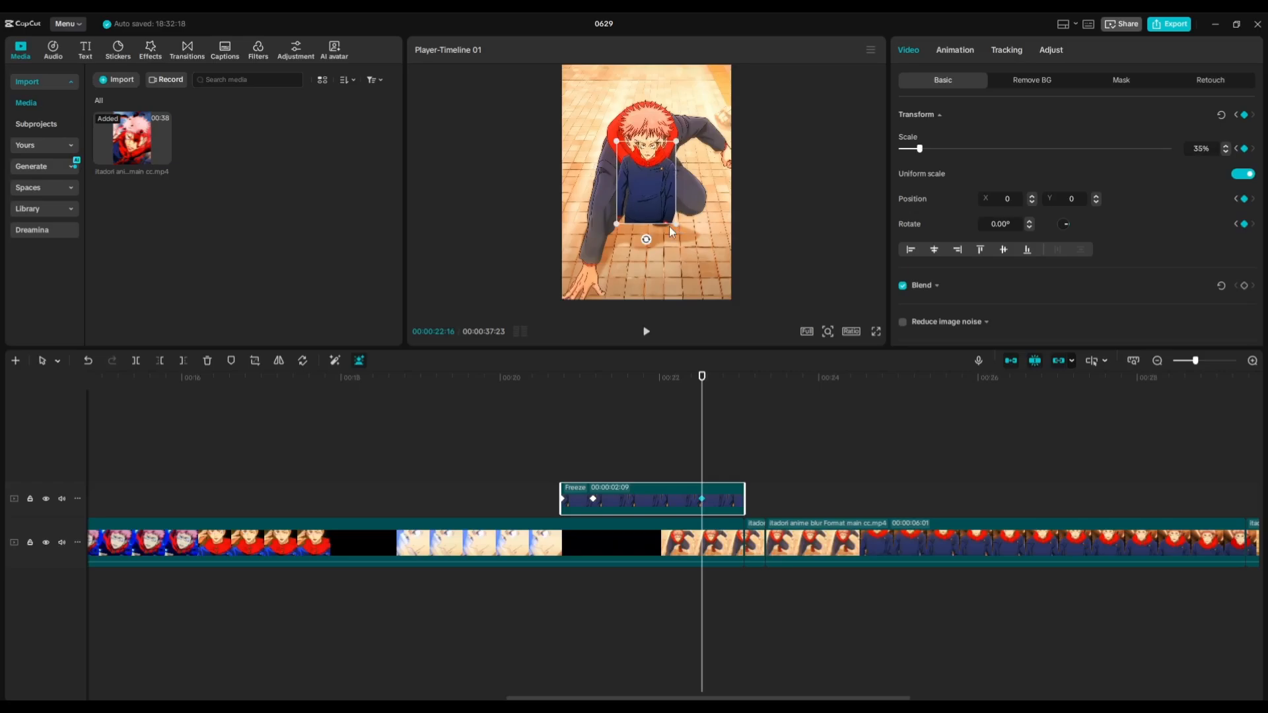
{"action": "left_click", "coordinate": [1226, 150]}
Try adding a transform keyframe at the freeze clip's end, trimming the clip to end at 00:00:23:00.
{"action": "left_click_drag", "start_coordinate": [700, 377], "coordinate": [745, 392]}
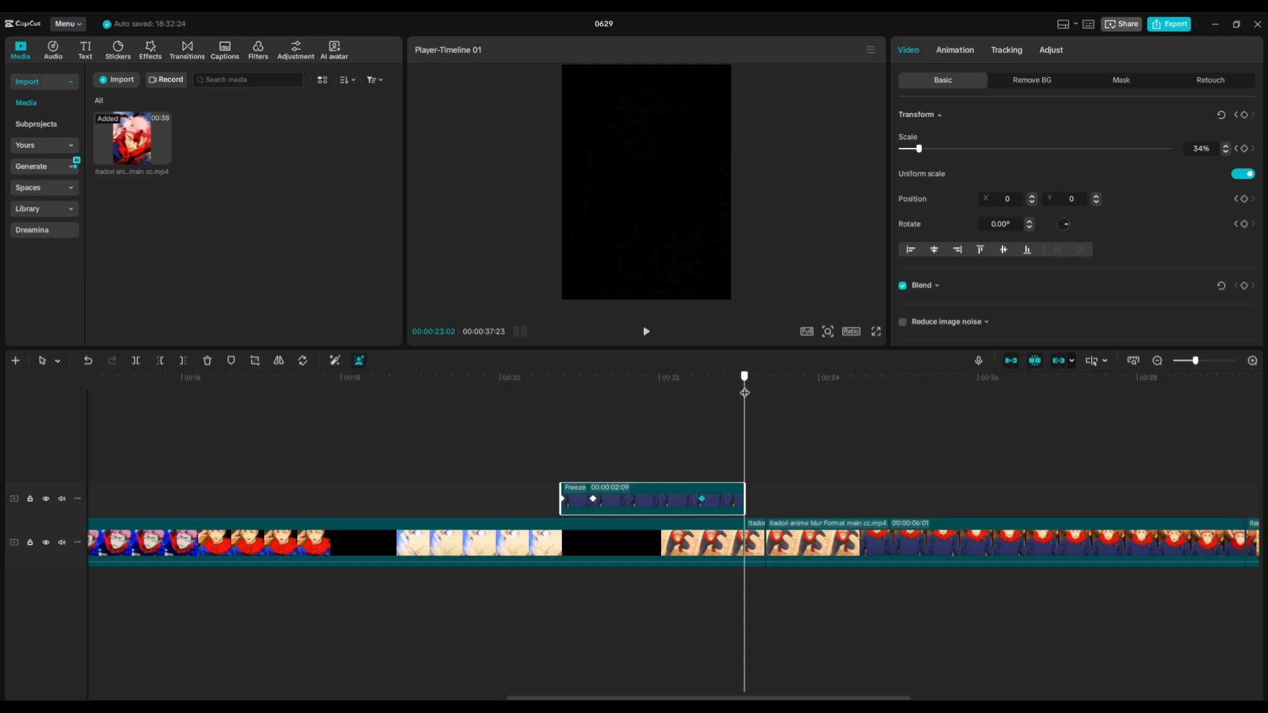
{"action": "left_click", "coordinate": [1244, 115]}
{"action": "left_click_drag", "start_coordinate": [742, 414], "coordinate": [737, 417]}
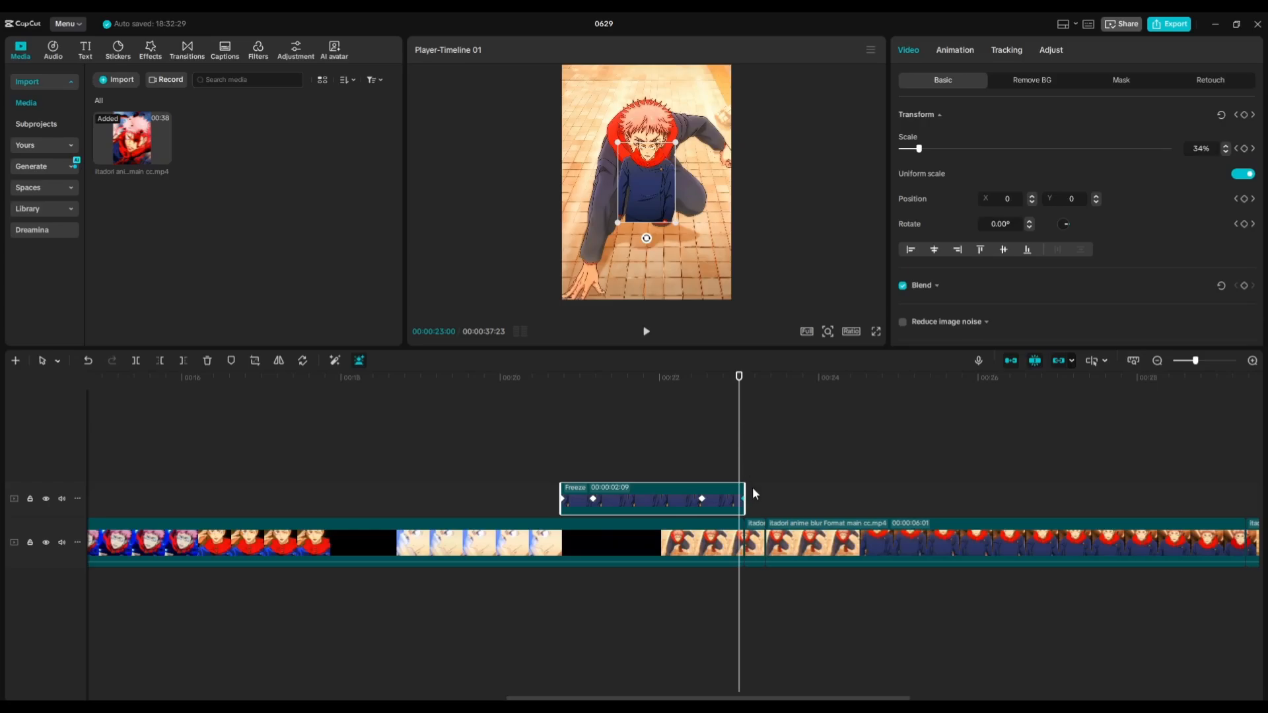
{"action": "left_click_drag", "start_coordinate": [744, 494], "coordinate": [740, 494]}
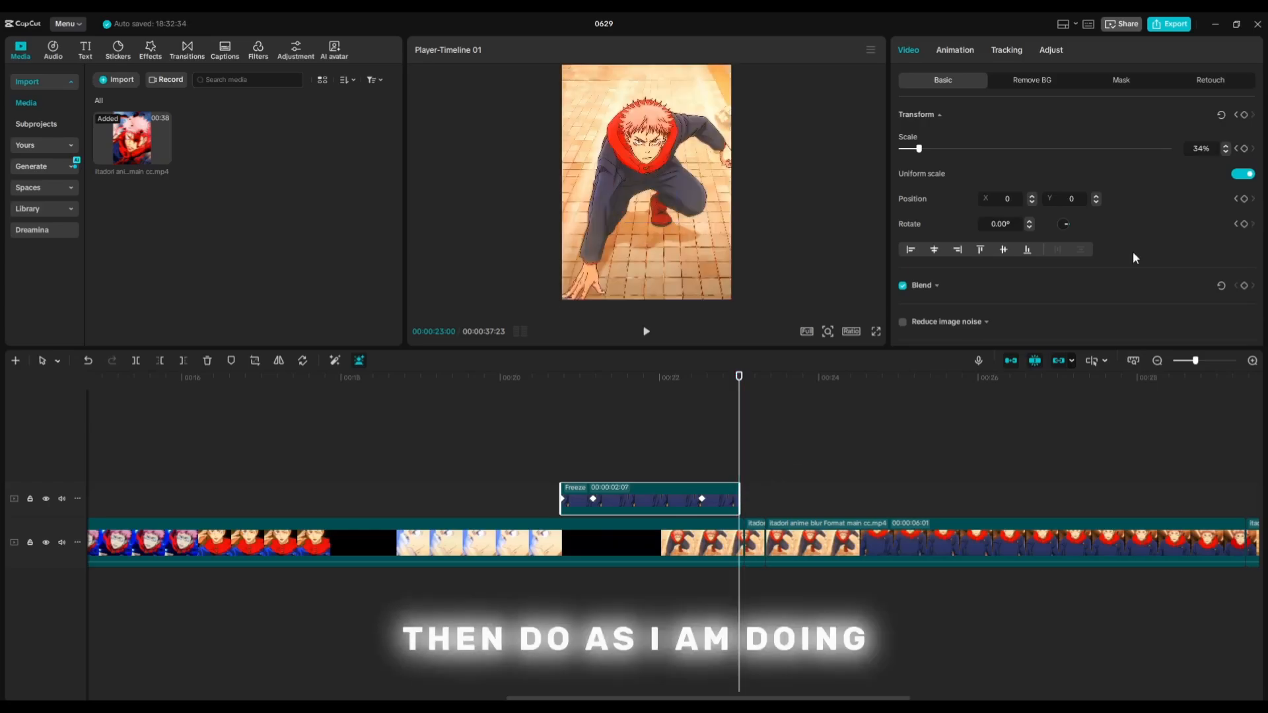
{"action": "left_click", "coordinate": [1244, 115]}
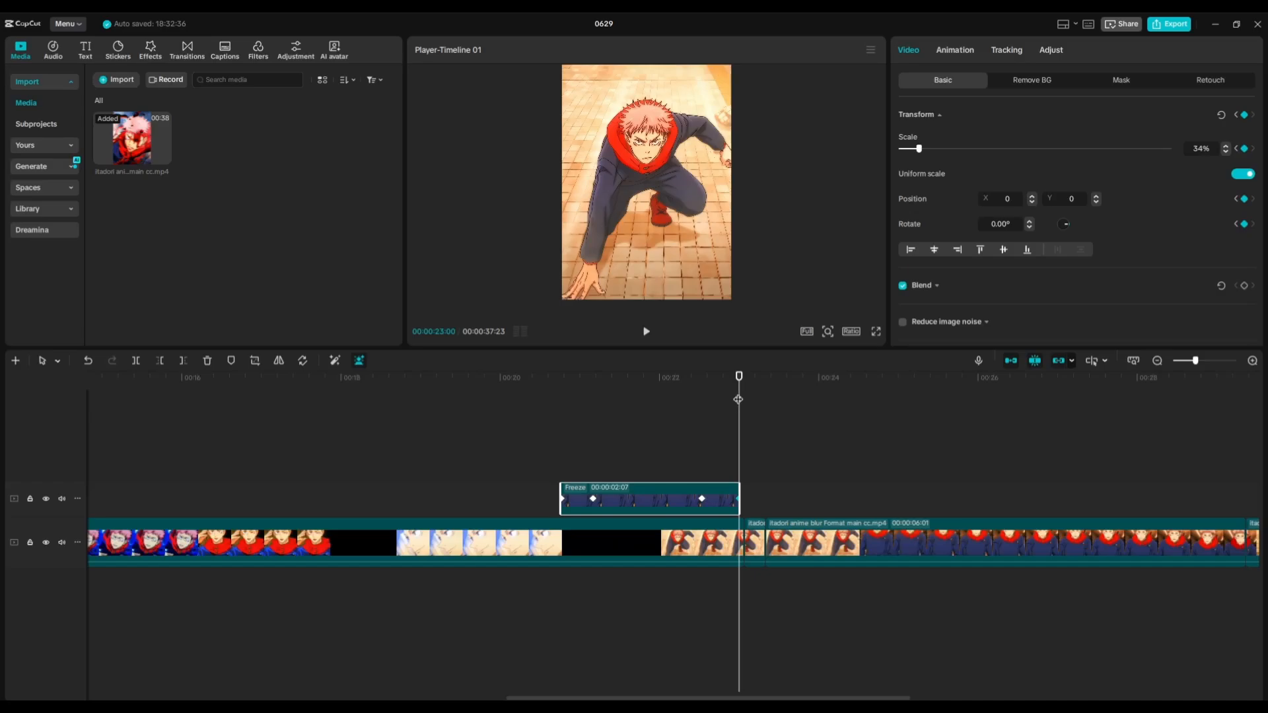
At 00:00:22:24 on the freeze clip, enlarge the cutout to 100% scale.
{"action": "left_click_drag", "start_coordinate": [738, 399], "coordinate": [723, 399]}
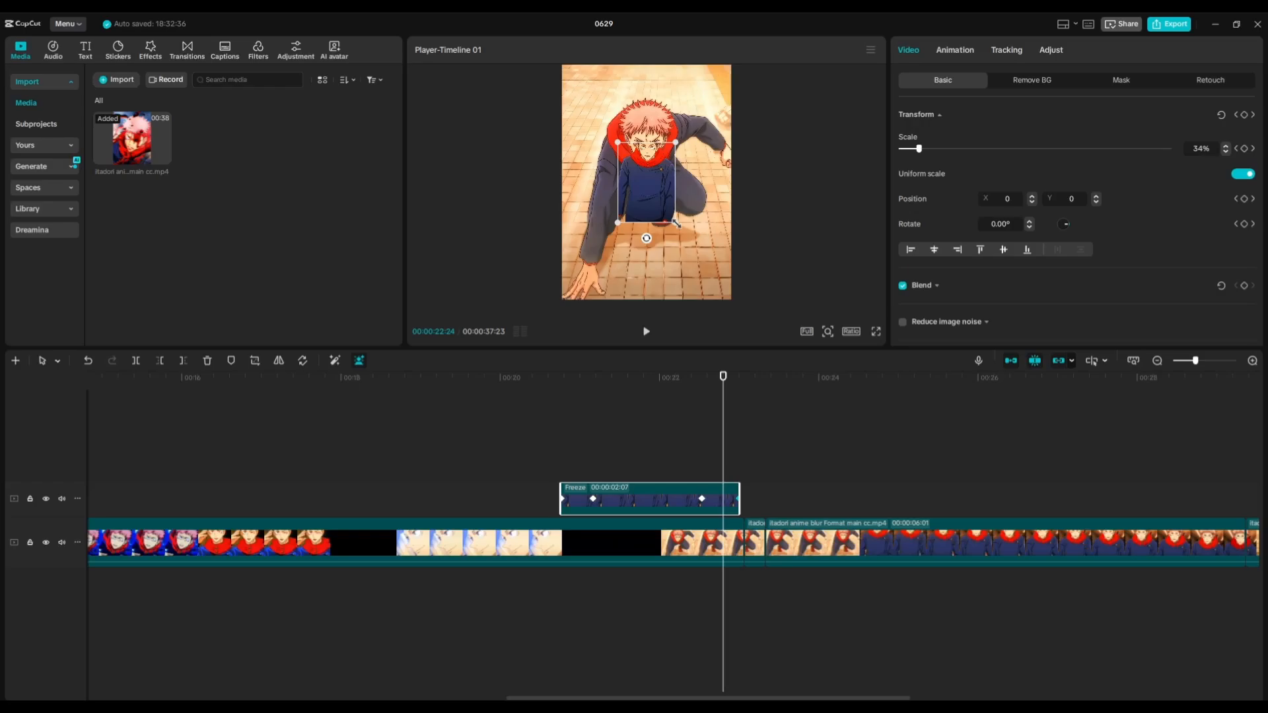
{"action": "left_click_drag", "start_coordinate": [676, 223], "coordinate": [782, 330]}
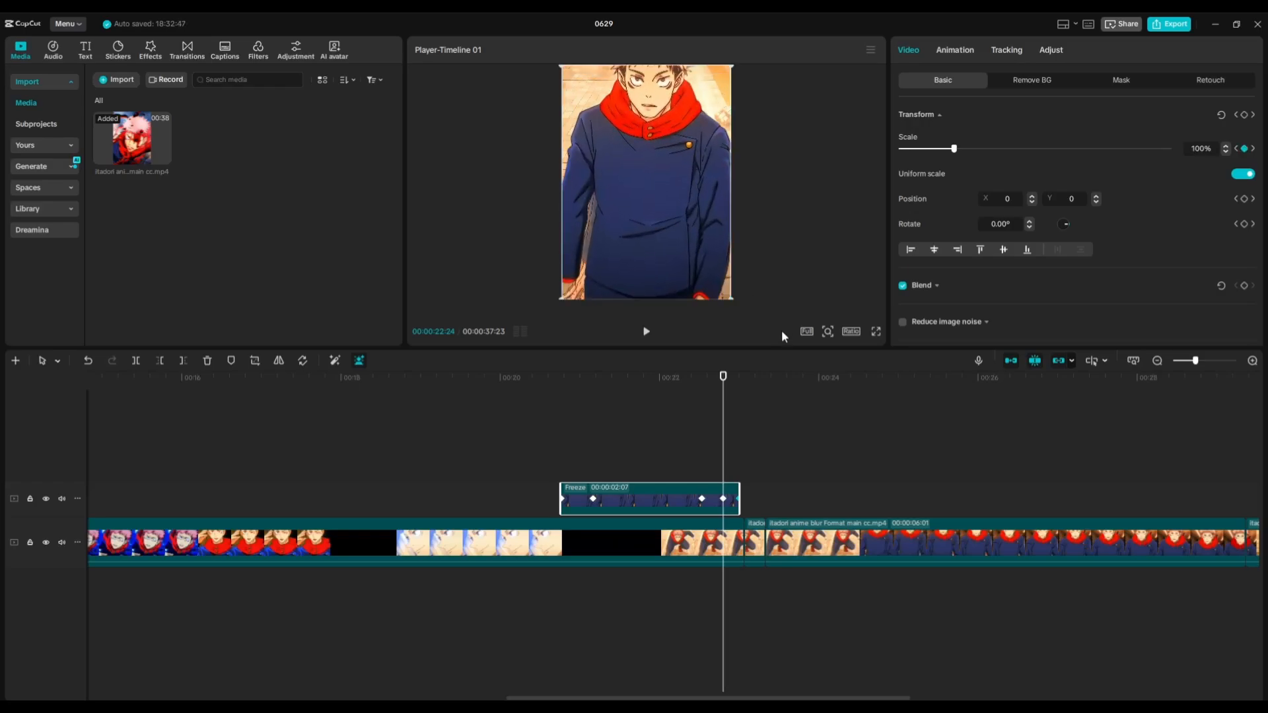
Remove the keyframe at the freeze clip's end and extend the clip back to a length of 00:00:02:09.
{"action": "right_click", "coordinate": [733, 499]}
{"action": "left_click", "coordinate": [799, 660]}
{"action": "left_click_drag", "start_coordinate": [739, 500], "coordinate": [738, 503]}
Play back the cutout transition from 00:00:20:12 and review the motion around the freeze clip's first two keyframes.
{"action": "left_click_drag", "start_coordinate": [719, 388], "coordinate": [532, 388]}
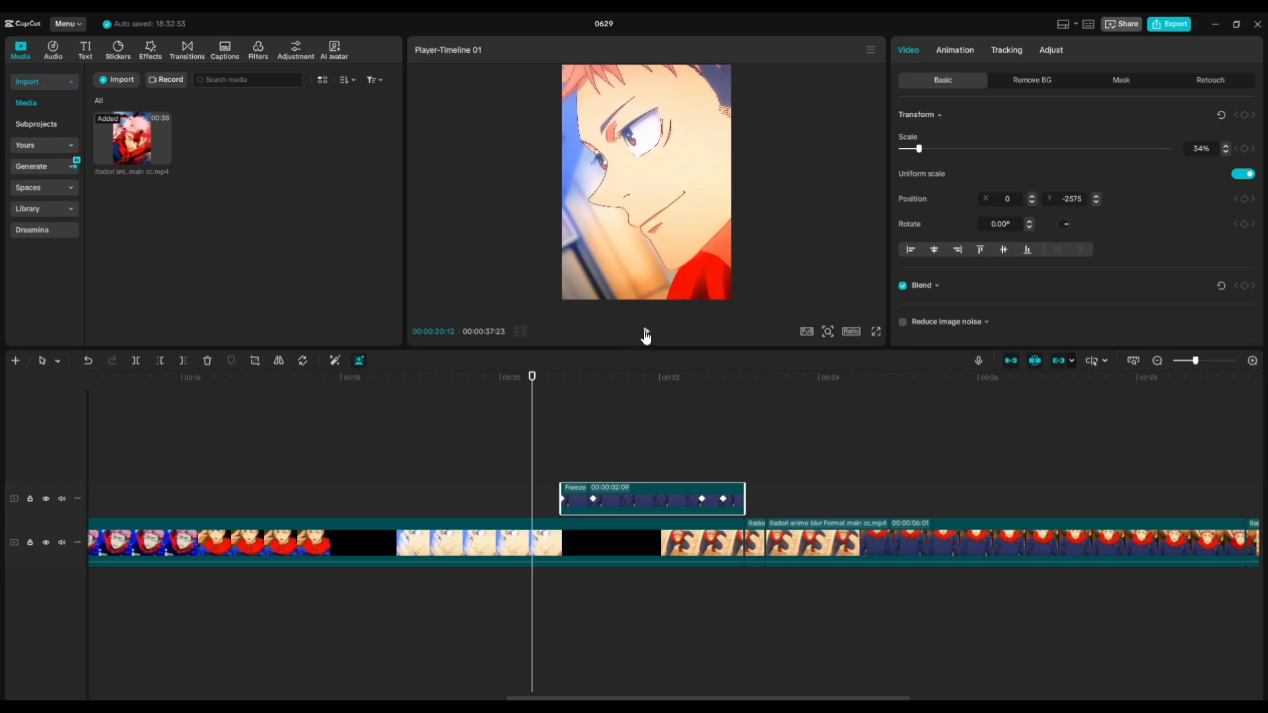
{"action": "left_click", "coordinate": [646, 333]}
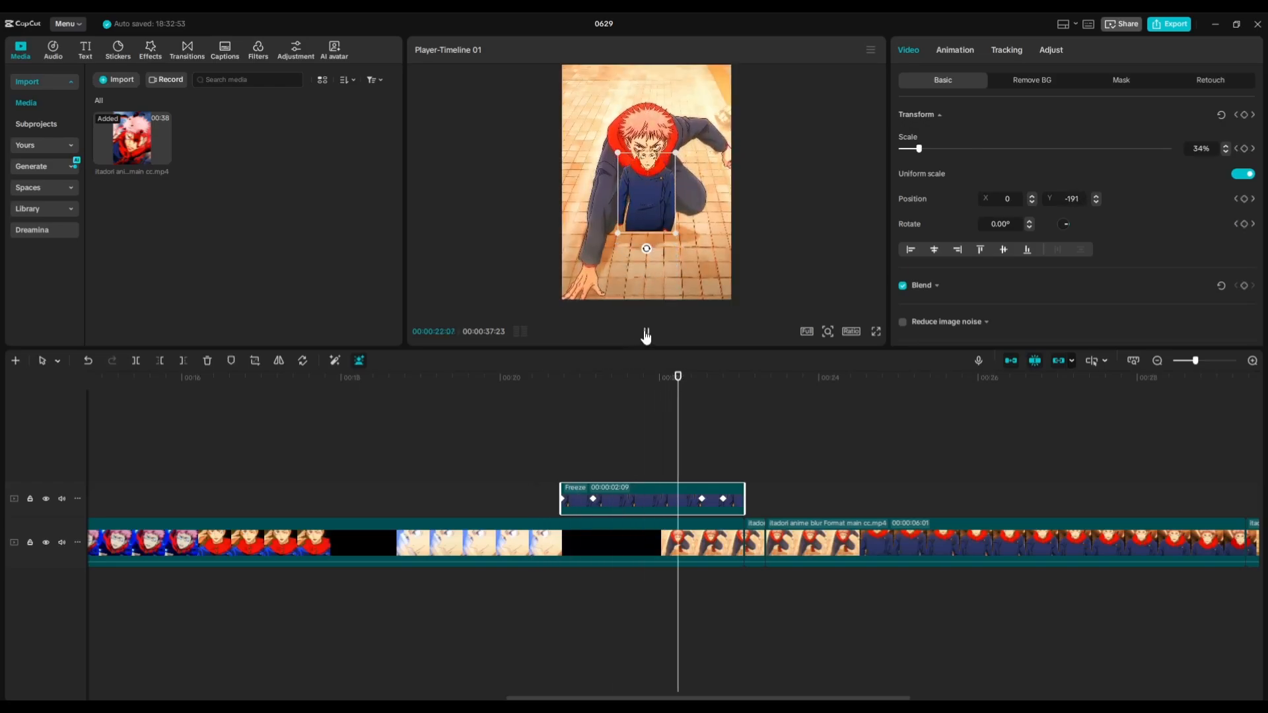
{"action": "left_click", "coordinate": [594, 421]}
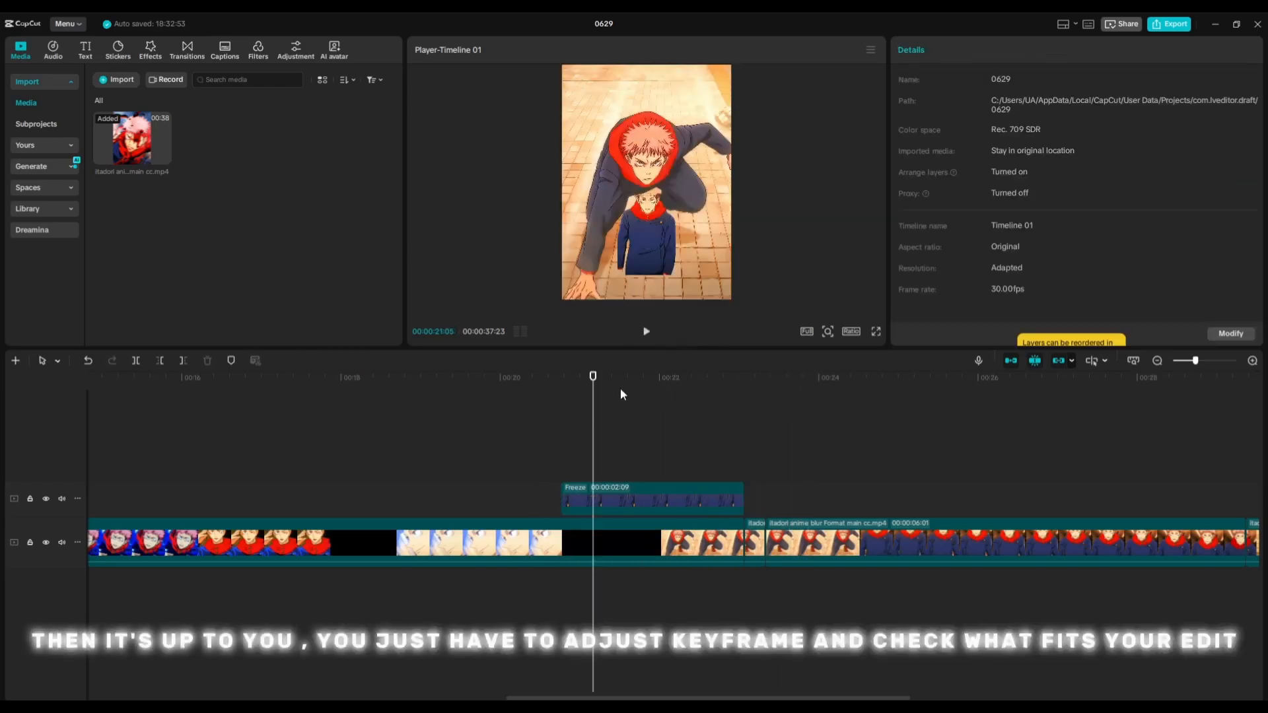
{"action": "left_click_drag", "start_coordinate": [593, 396], "coordinate": [561, 396]}
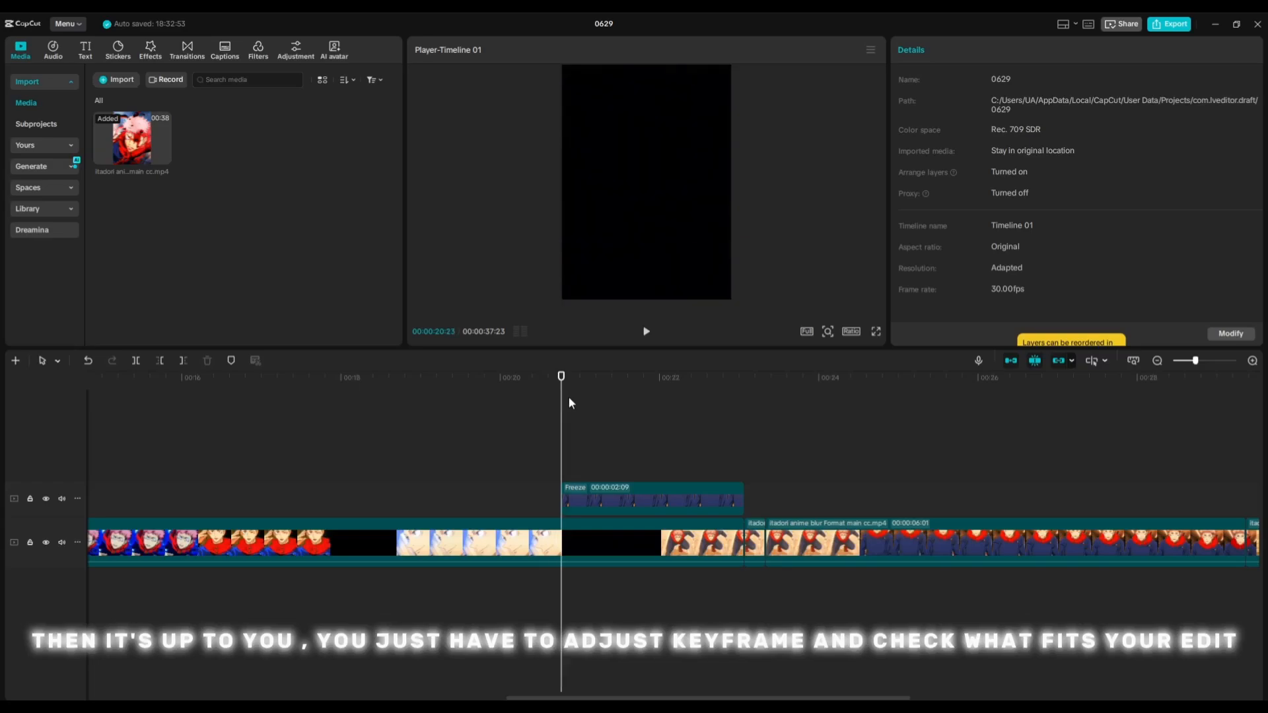
Shift the freeze clip later so it overlaps the start of the next clip, and bring its two middle keyframes closer together.
{"action": "left_click", "coordinate": [626, 504]}
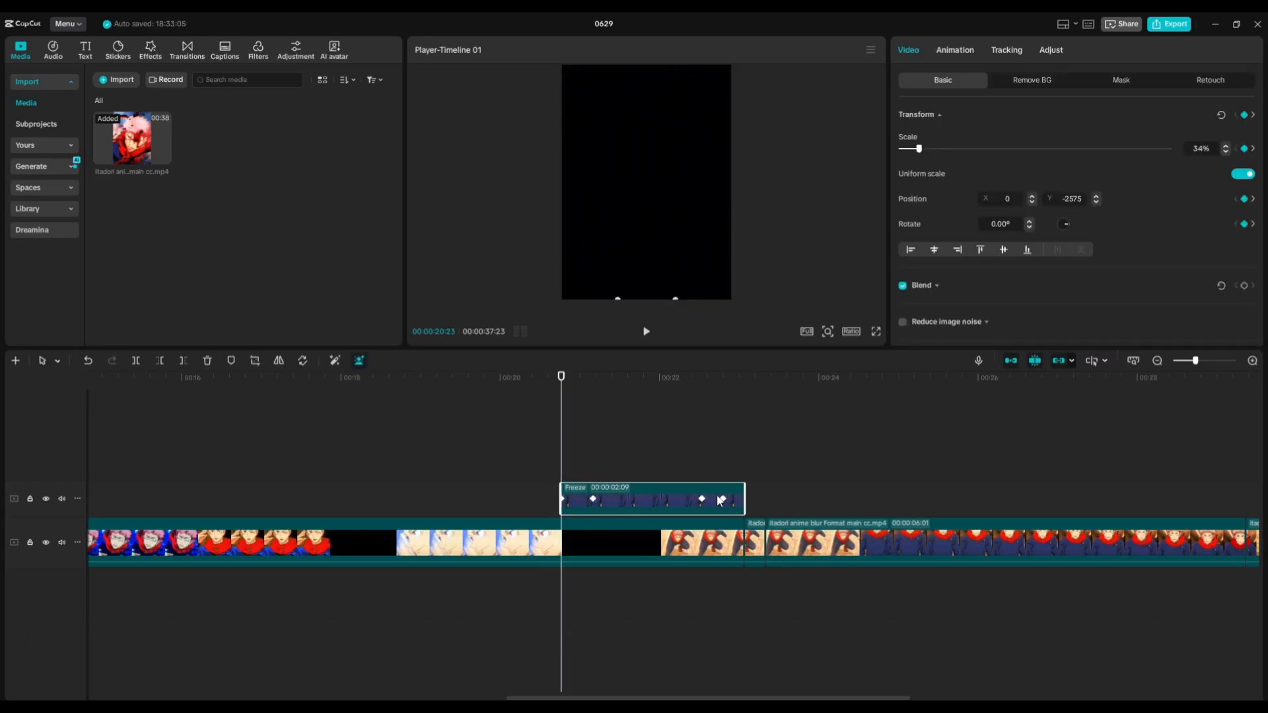
{"action": "left_click_drag", "start_coordinate": [740, 500], "coordinate": [822, 500]}
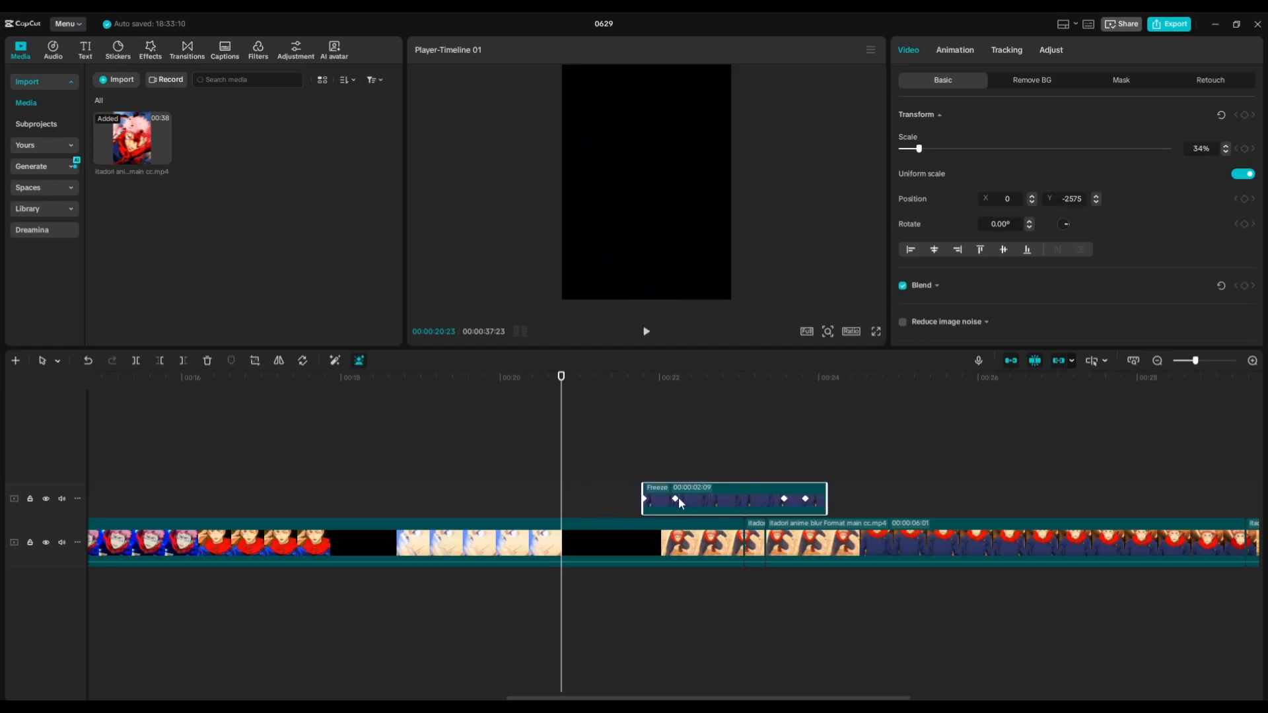
{"action": "left_click_drag", "start_coordinate": [675, 498], "coordinate": [701, 498]}
{"action": "left_click_drag", "start_coordinate": [784, 499], "coordinate": [763, 503]}
Play back the shifted freeze clip transition from 00:00:20:17 and check the timing of its keyframes.
{"action": "left_click", "coordinate": [545, 420]}
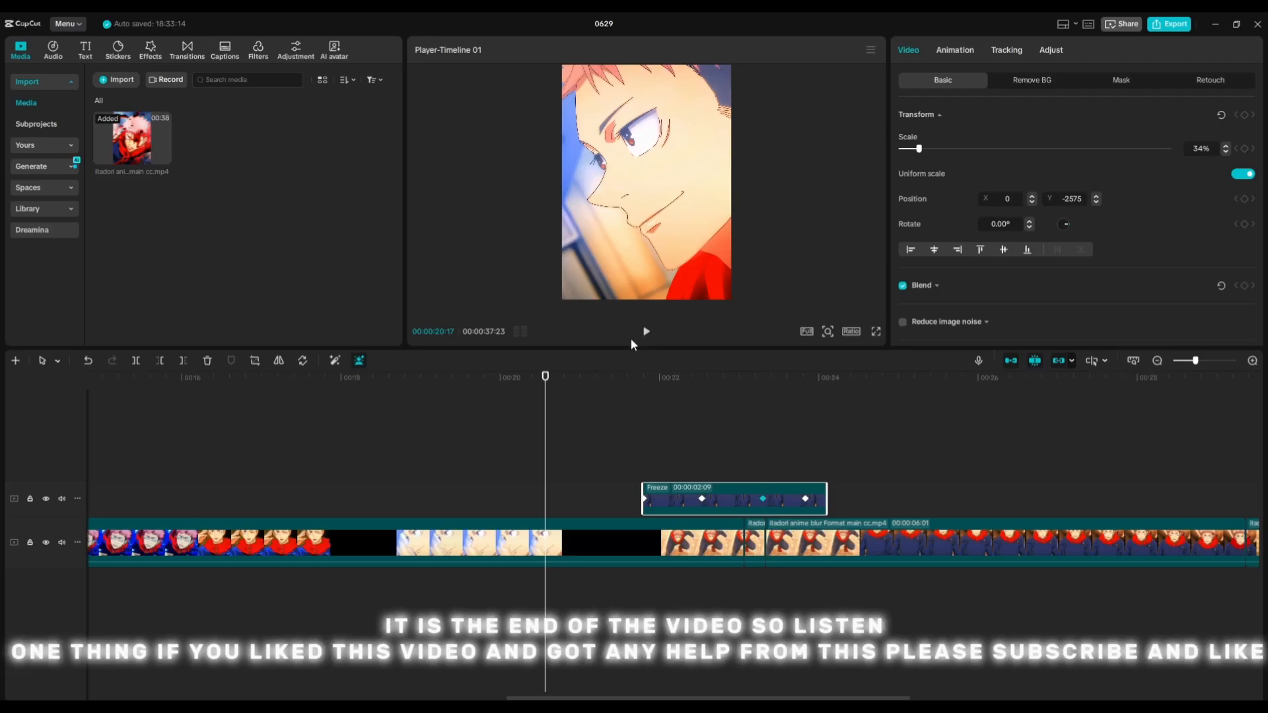
{"action": "left_click", "coordinate": [646, 331]}
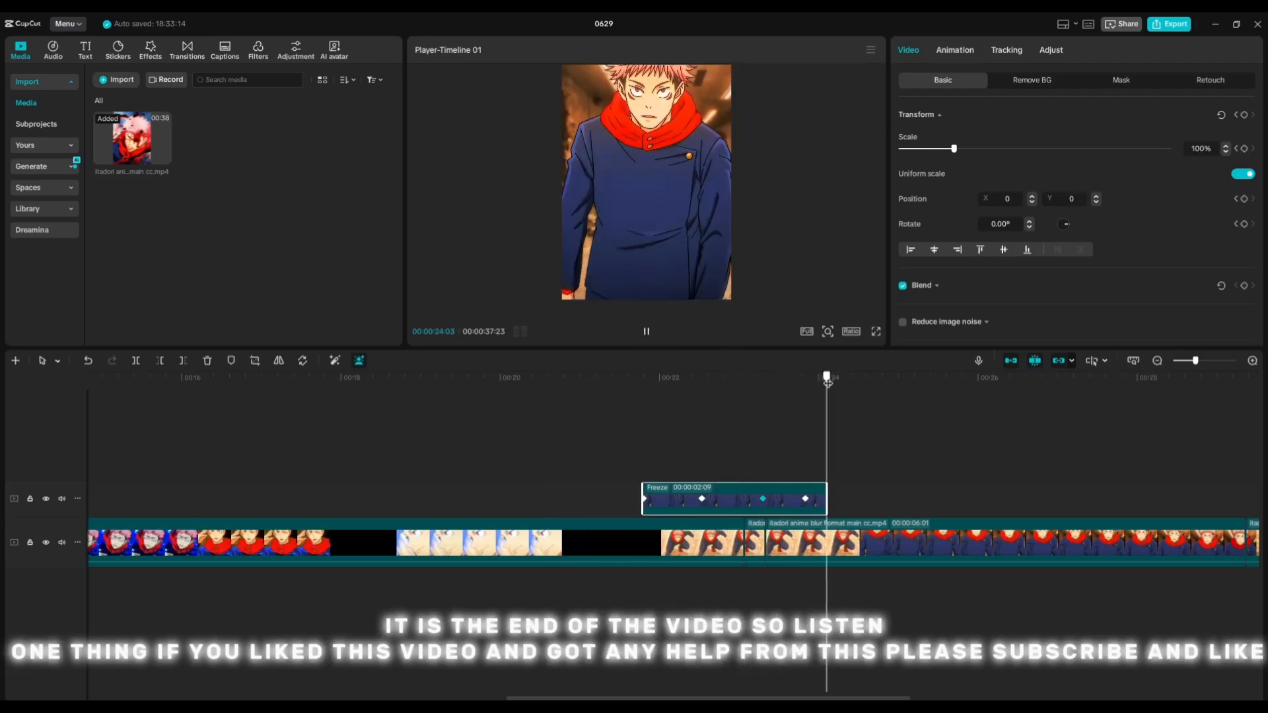
{"action": "left_click", "coordinate": [673, 423]}
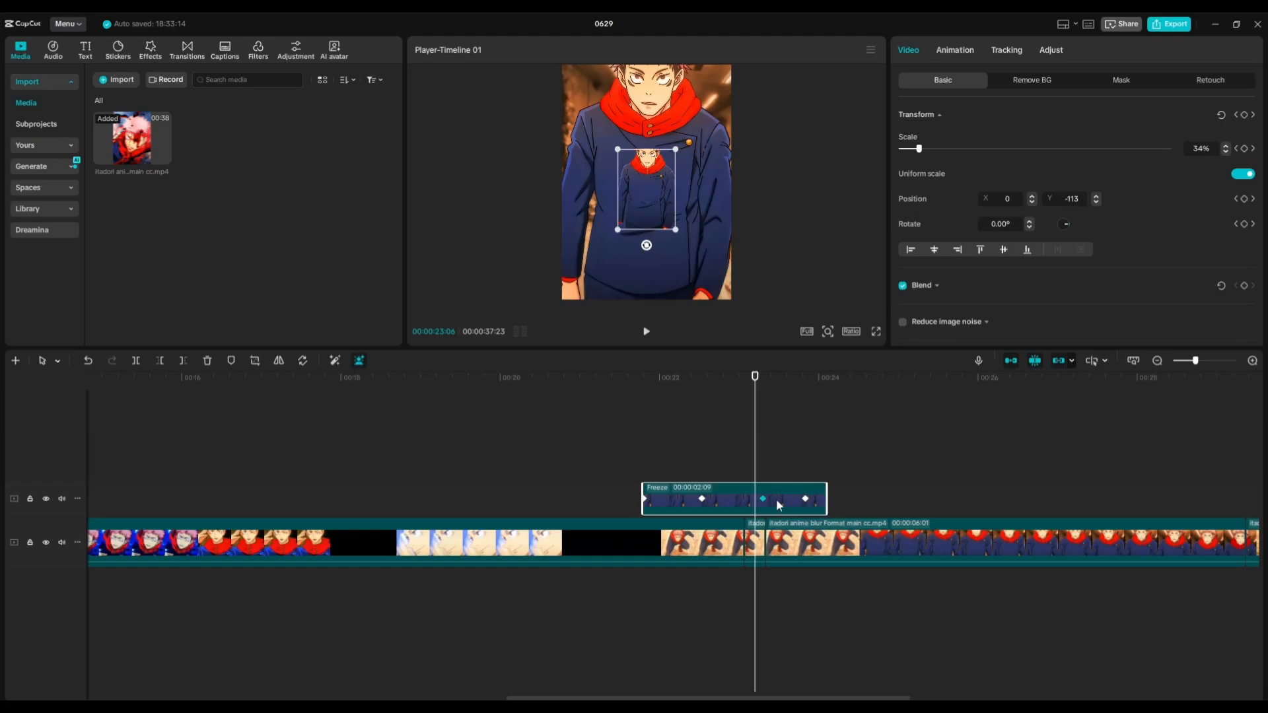
Move the freeze clip's third keyframe later, just before the 100% scale keyframe, and preview the transition.
{"action": "left_click_drag", "start_coordinate": [761, 499], "coordinate": [794, 501]}
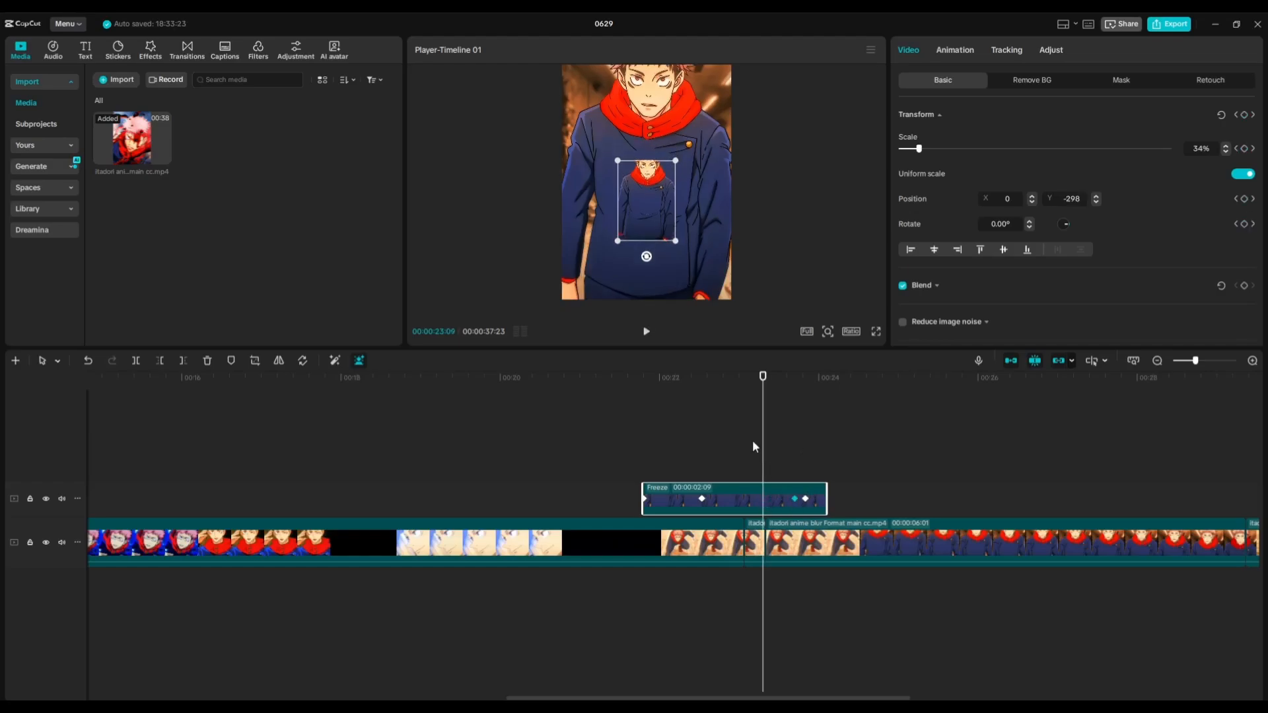
{"action": "left_click", "coordinate": [592, 380]}
{"action": "left_click", "coordinate": [647, 331]}
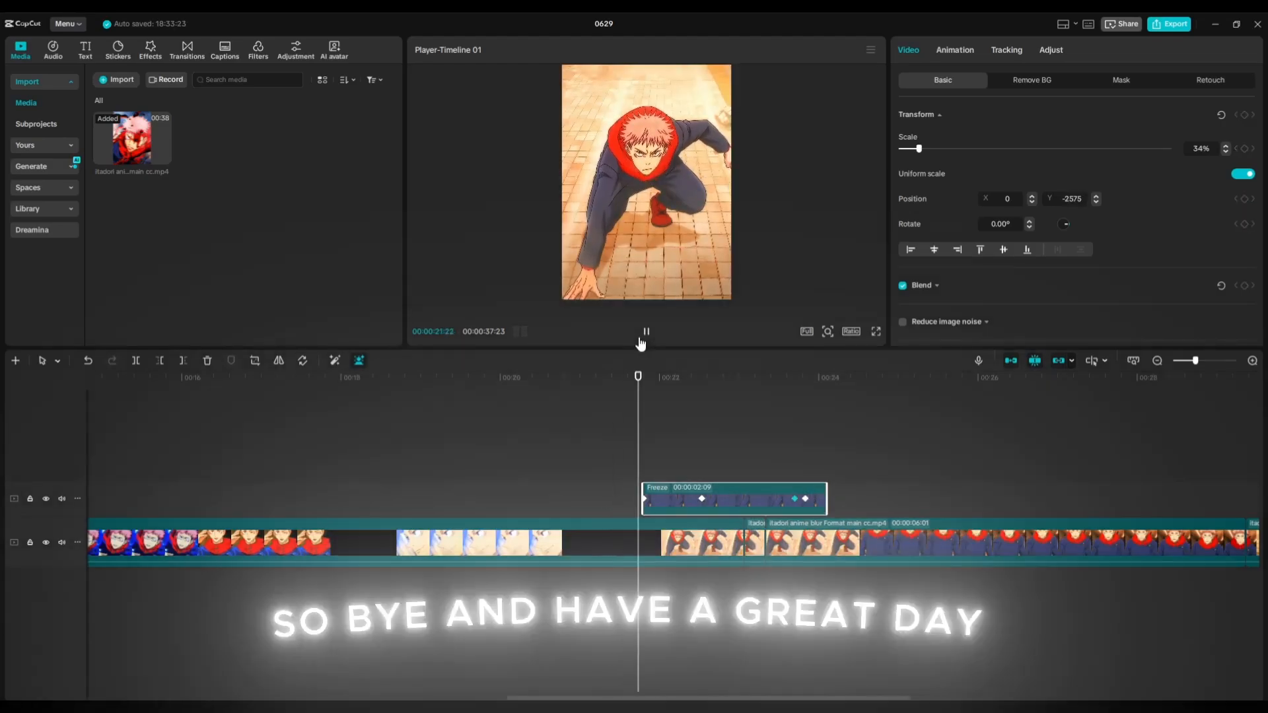